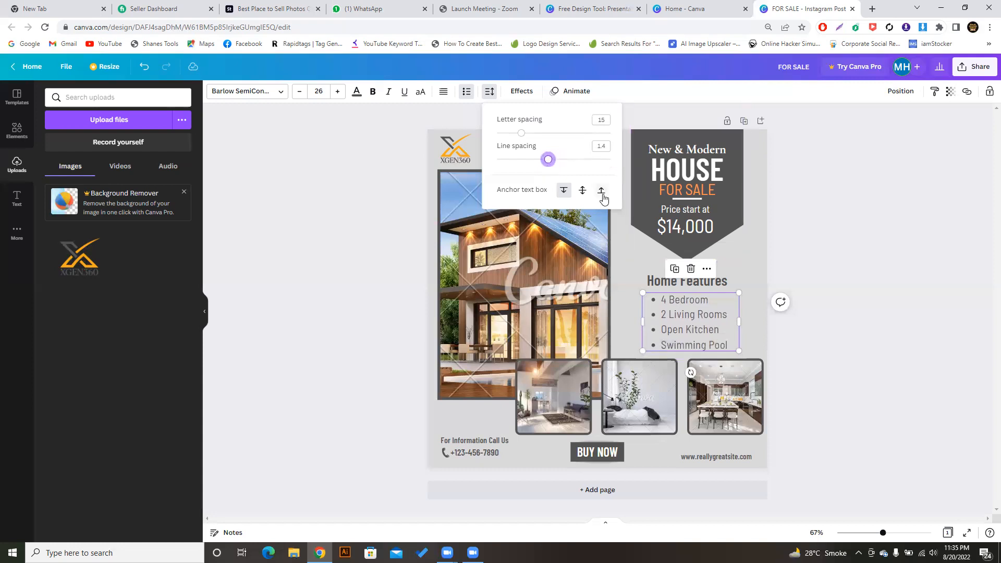
- Anchor the Home Features list to the middle of its text box and open text Effects
click(582, 191)
click(522, 91)
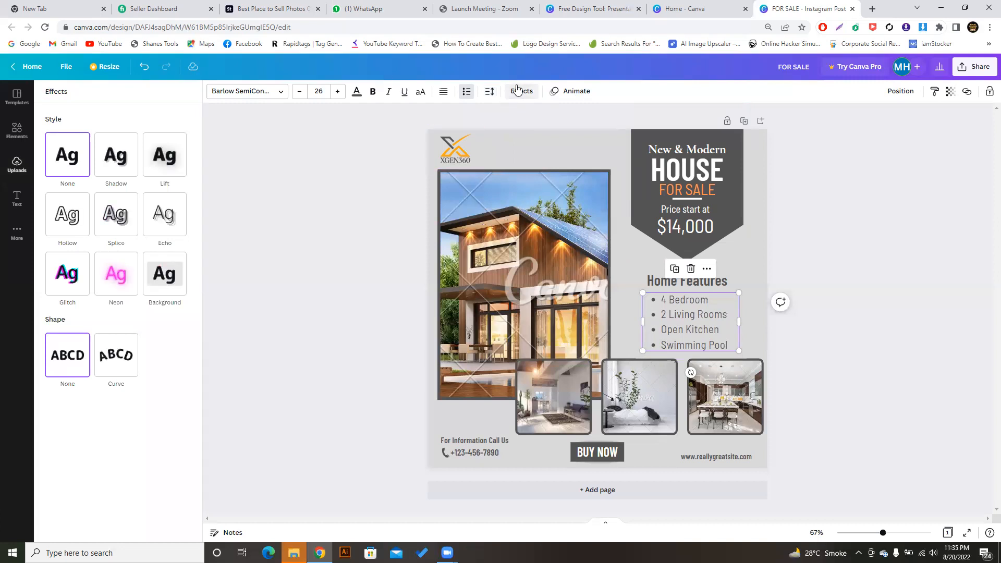
- Close Effects and select the main house photo, undoing an accidental nudge
click(521, 91)
click(519, 117)
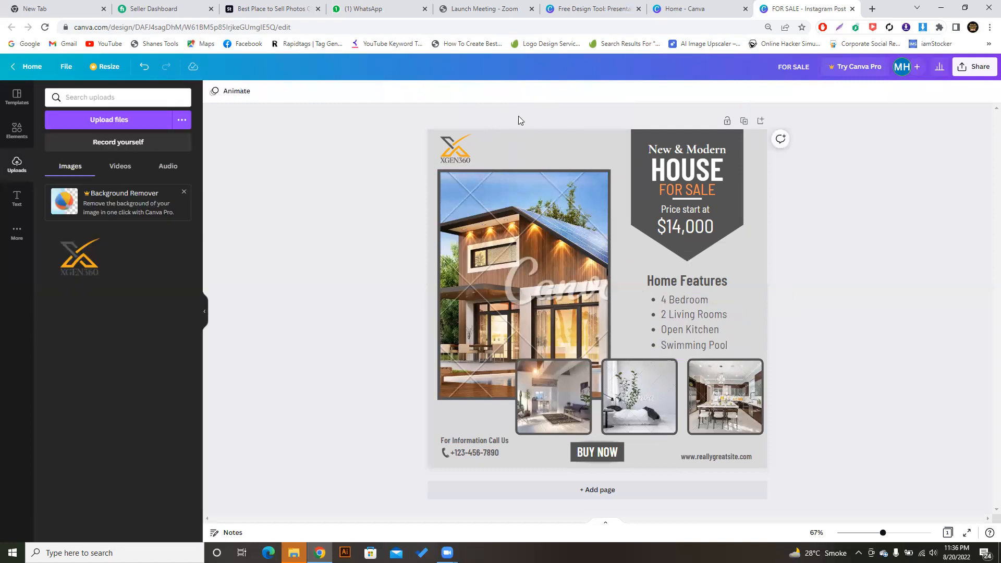
click(535, 279)
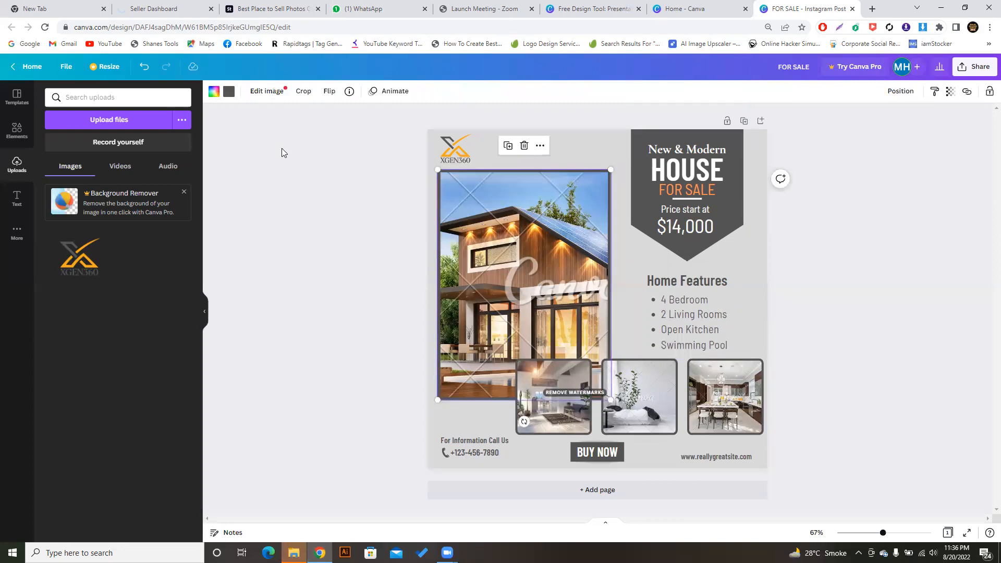
key(Escape)
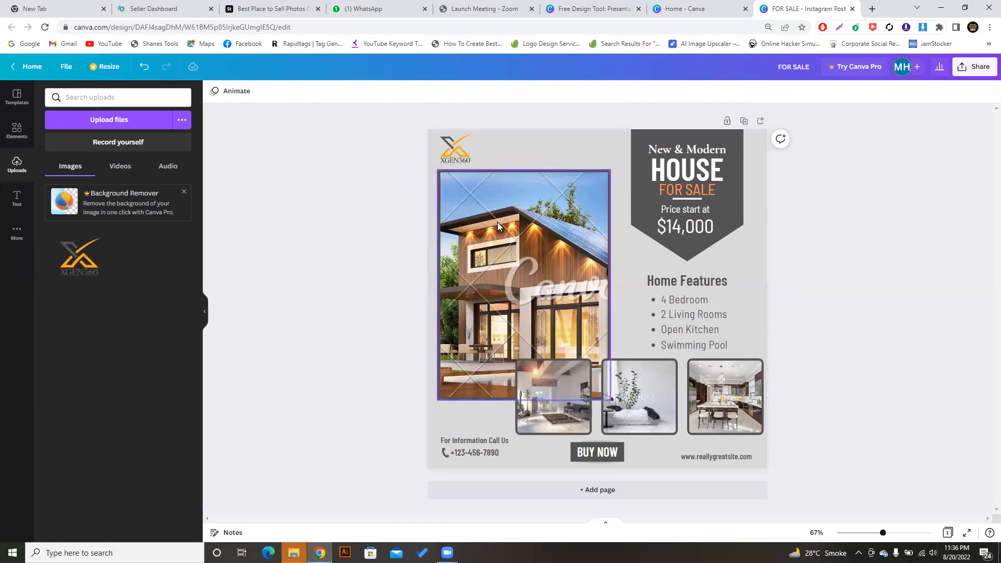
click(497, 225)
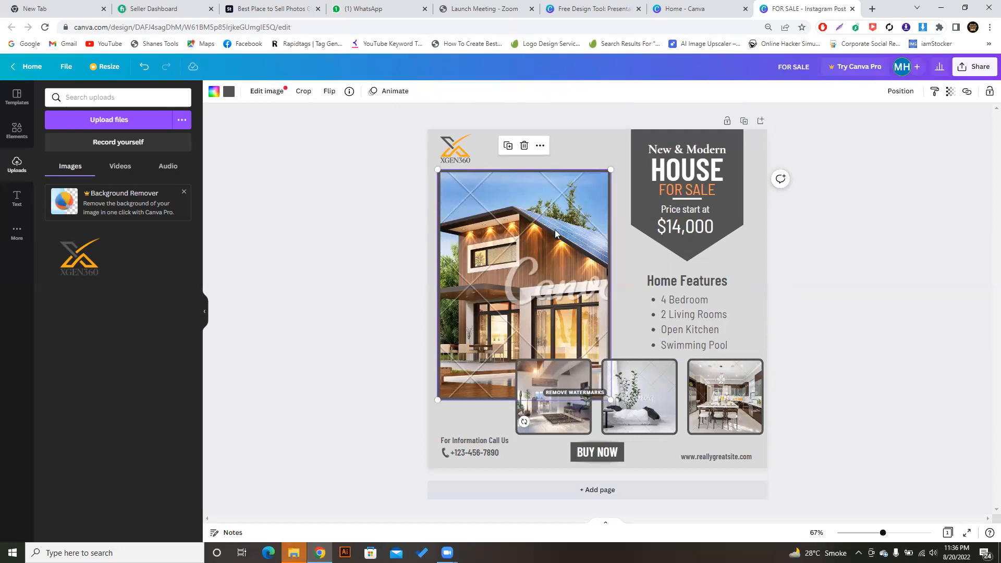
drag(544, 228, 542, 229)
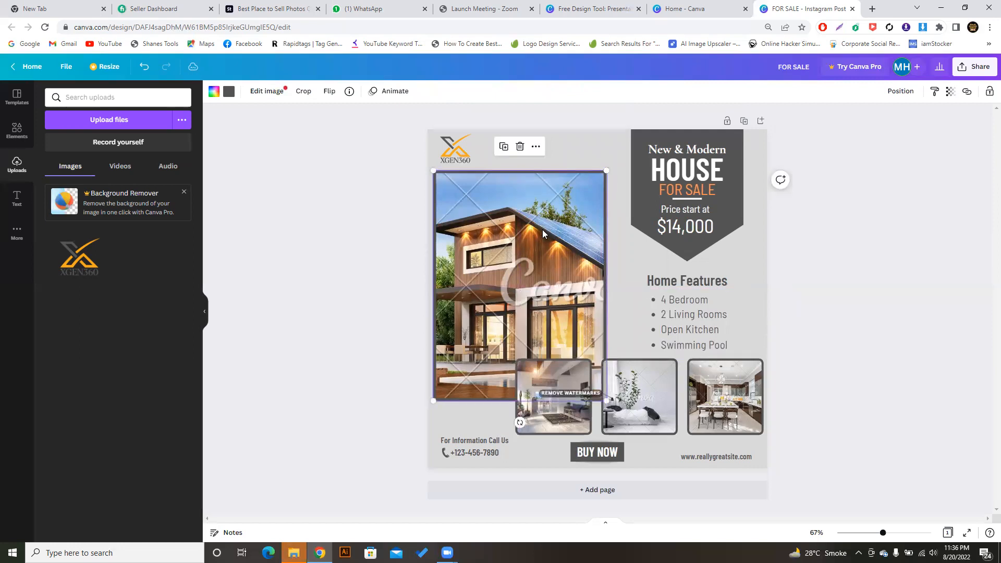
key(ctrl+z)
- Reselect the house photo and start uploading a new image from the computer
click(323, 146)
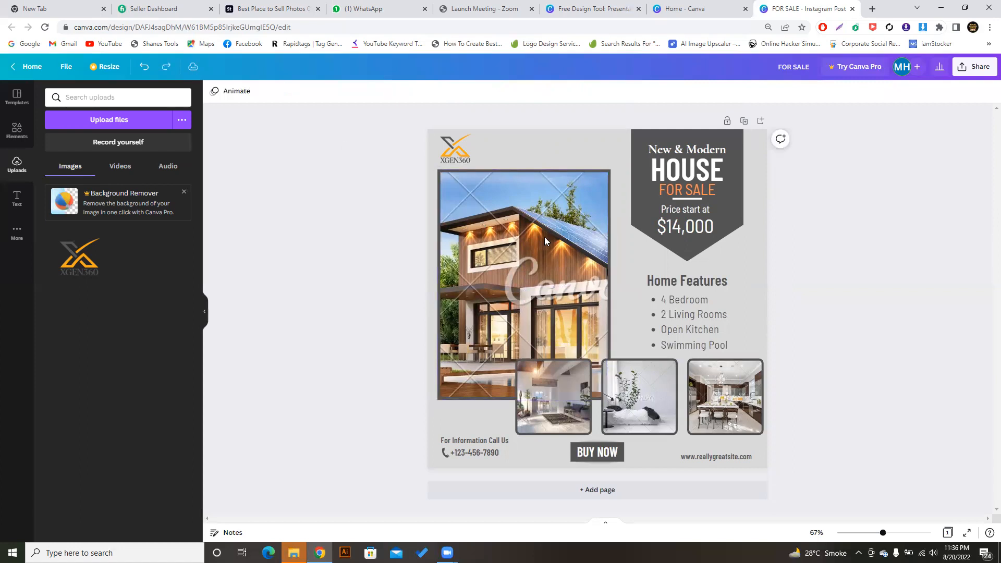
click(556, 247)
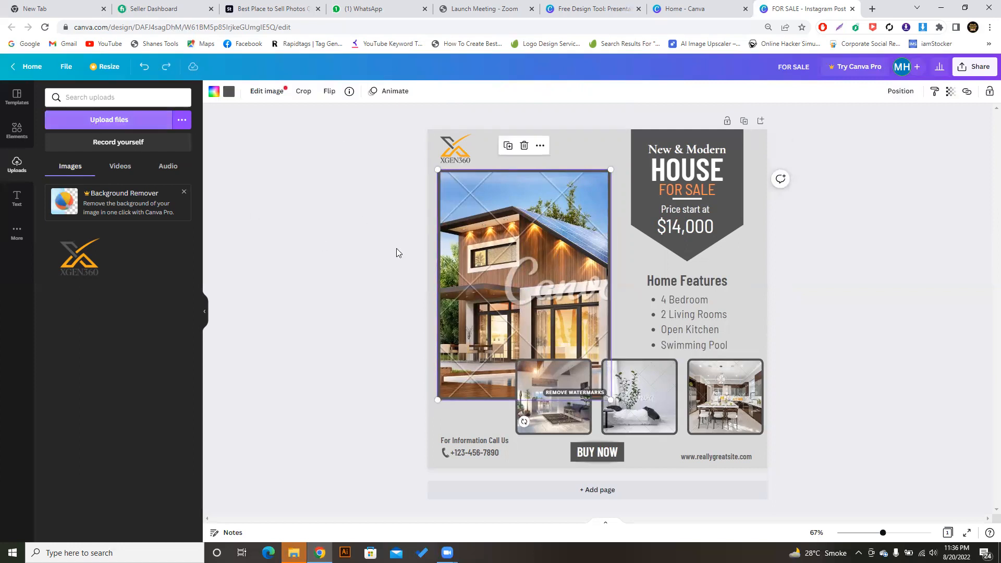
click(119, 120)
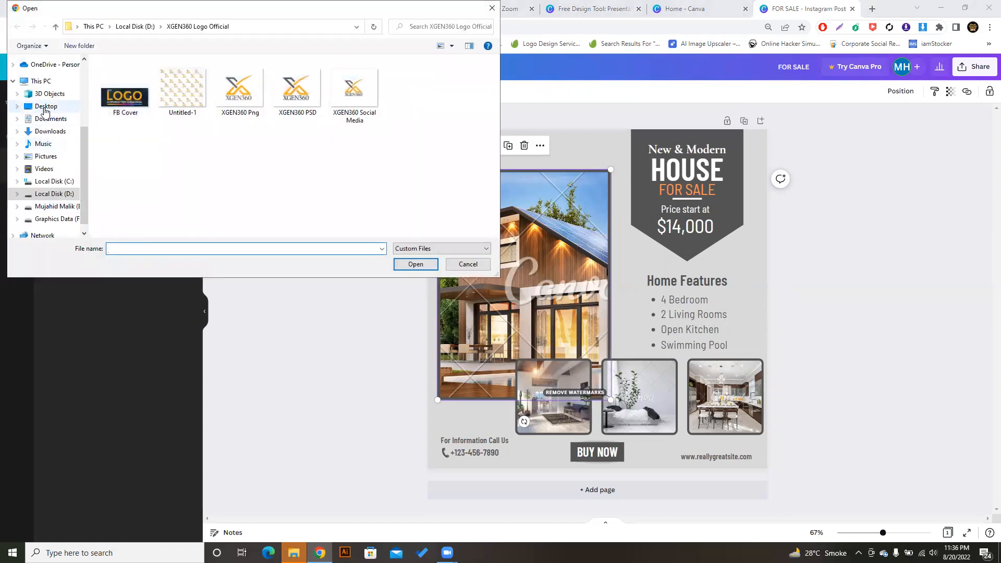
- Upload the african-woman-computer photo from the Downloads folder
click(47, 131)
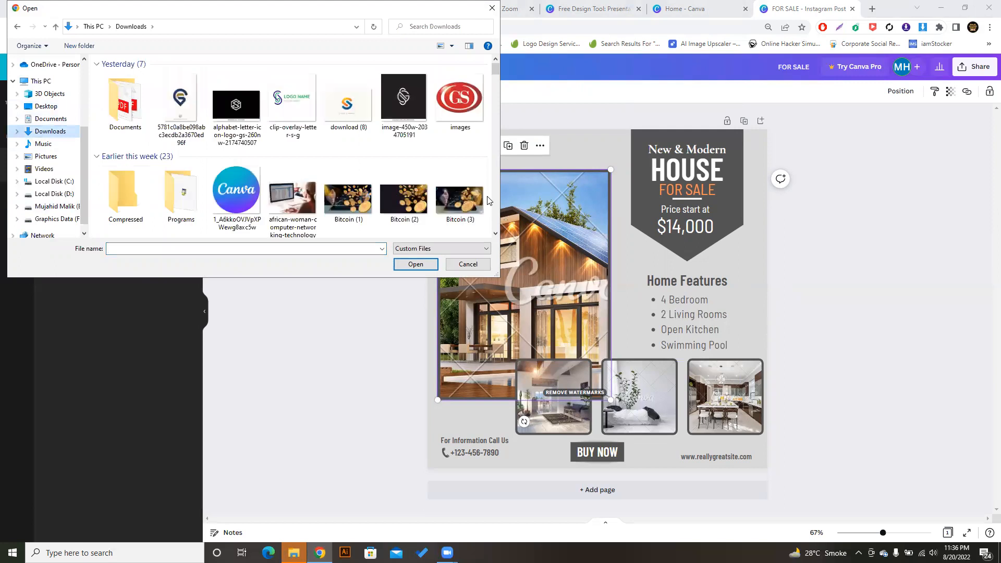
drag(497, 70, 499, 78)
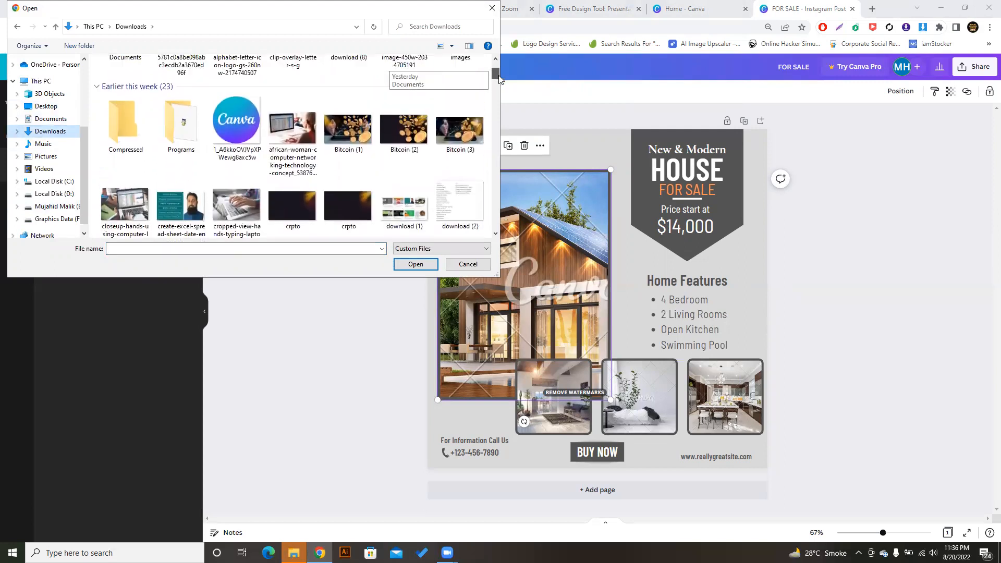
click(294, 125)
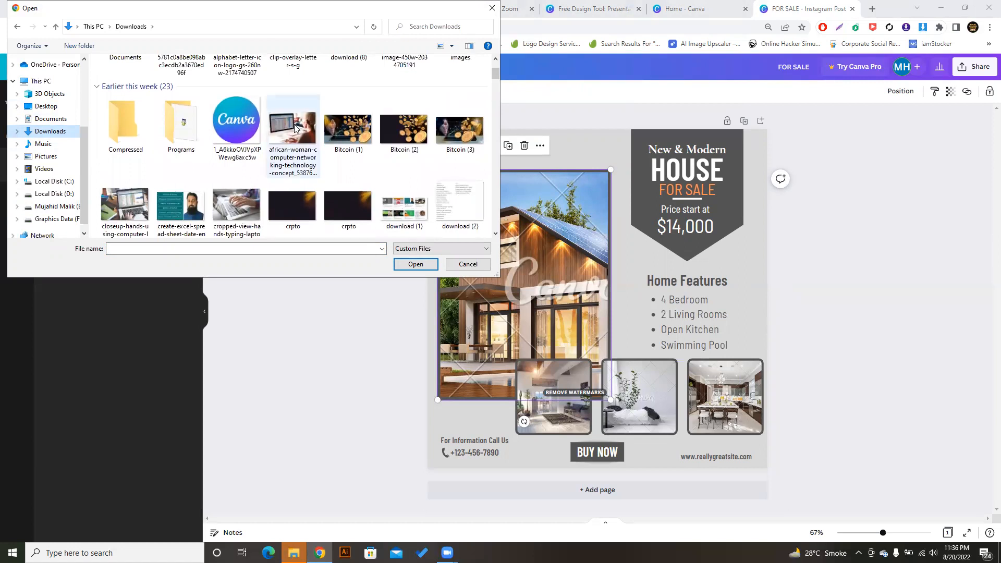
double_click(294, 124)
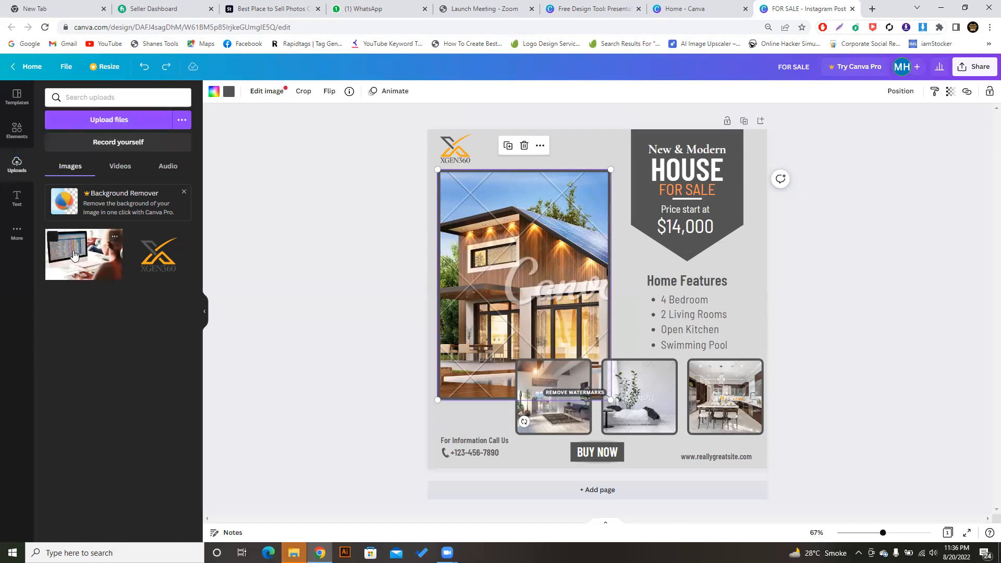
- Replace the large house photo with the uploaded computer photo and enter crop mode
drag(73, 254, 488, 259)
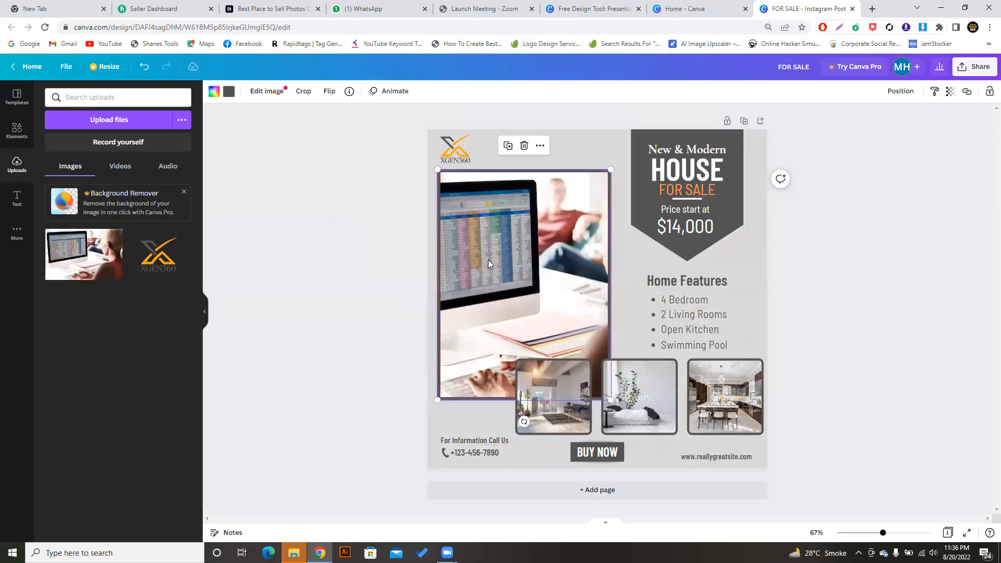
click(352, 191)
click(472, 229)
click(358, 225)
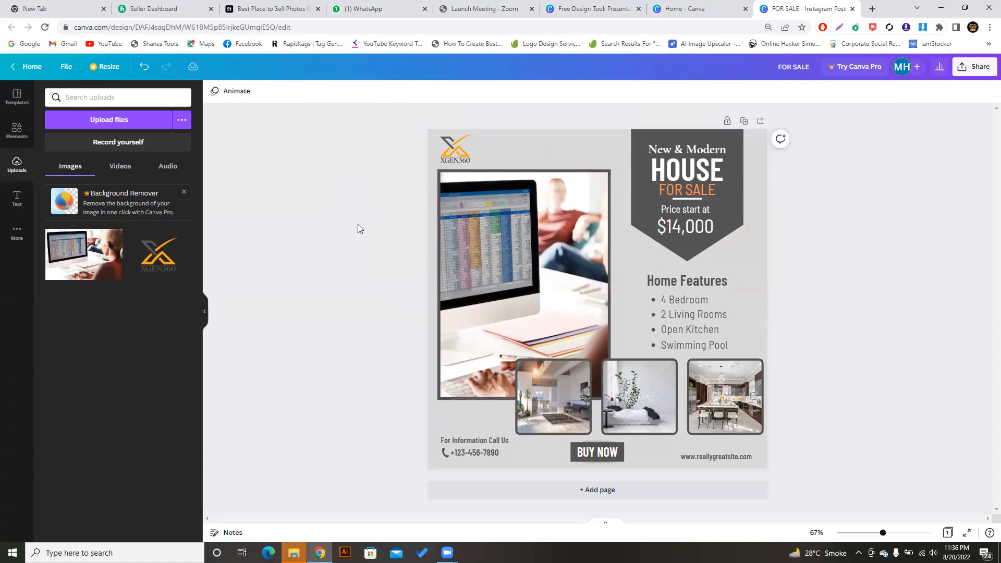
click(473, 242)
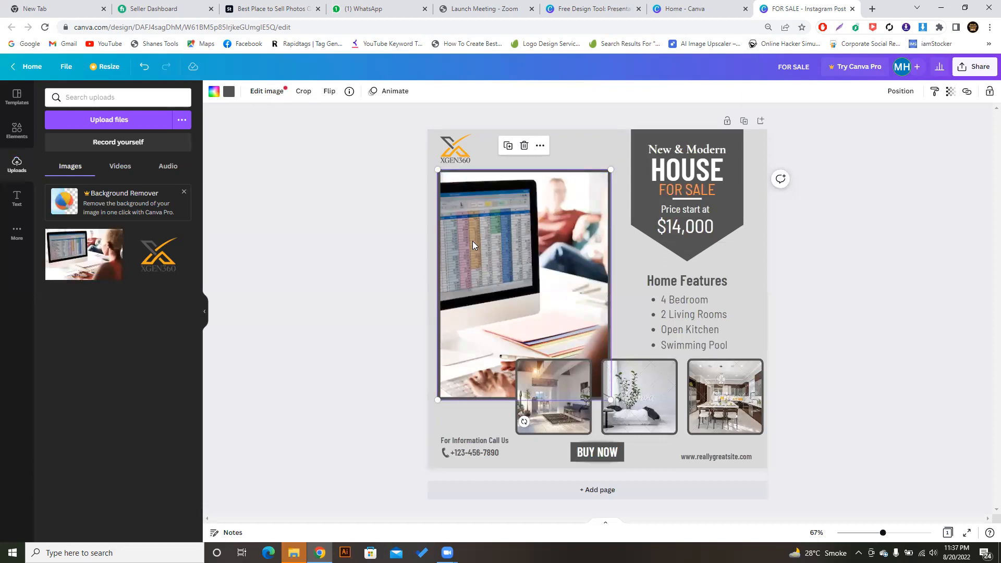
click(288, 217)
click(477, 259)
double_click(477, 259)
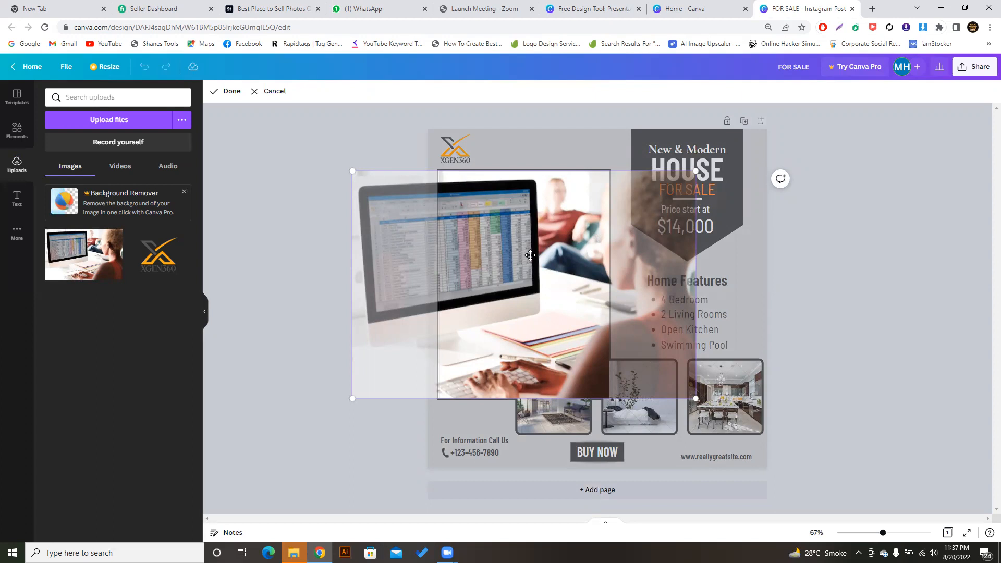
- Reframe the main photo to show the spreadsheet monitor beside the woman at her keyboard
drag(530, 255, 435, 252)
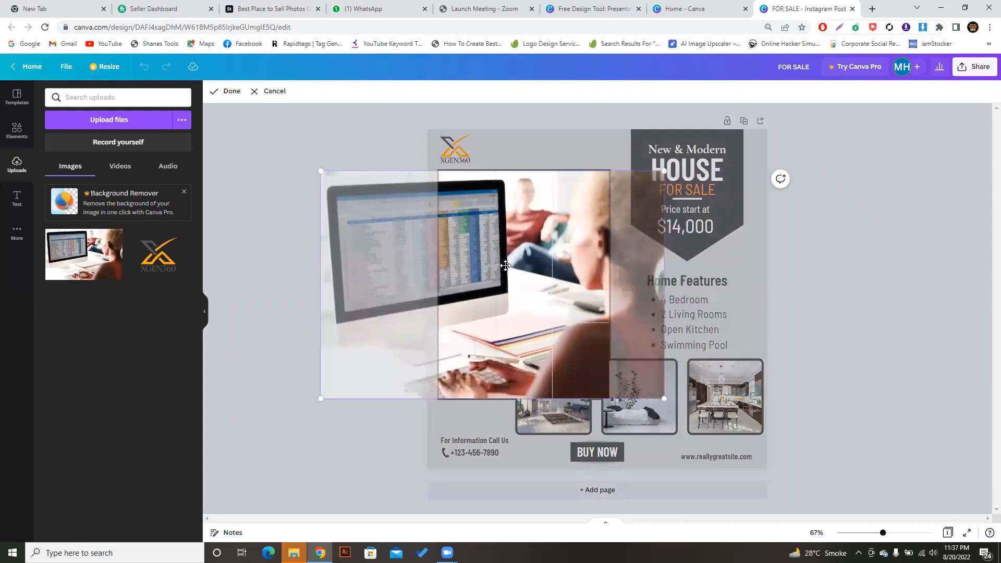
click(373, 148)
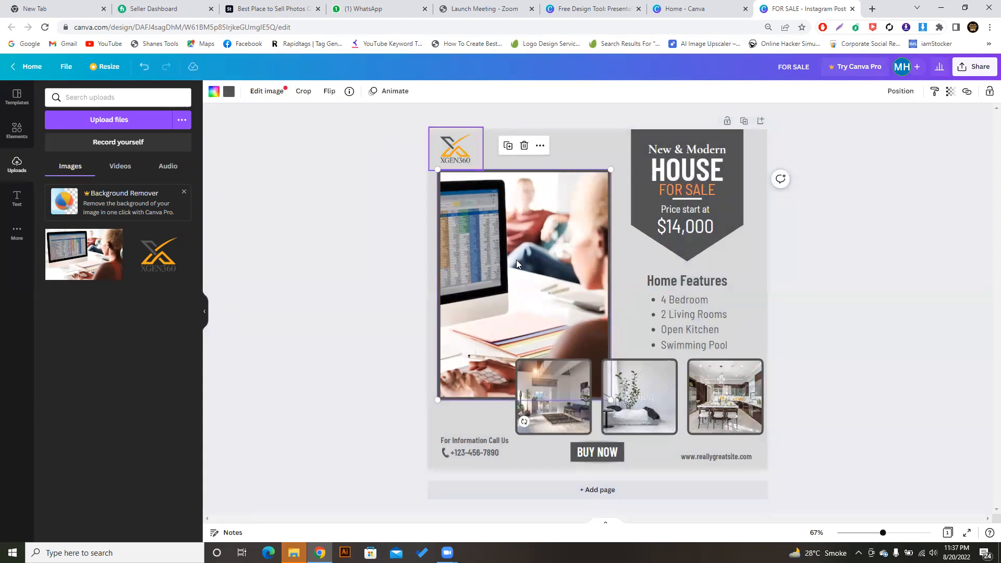
click(567, 395)
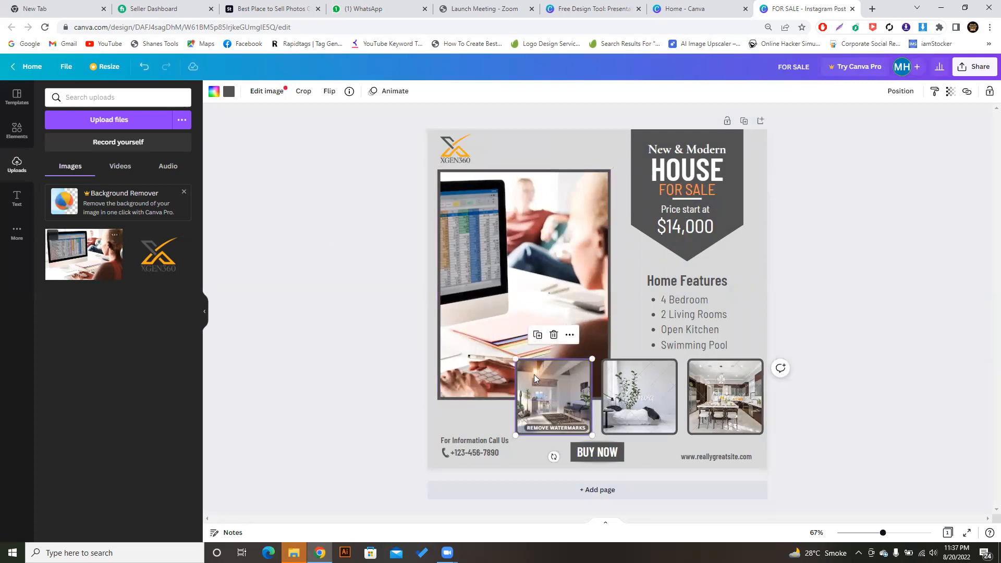
- Put the computer photo into the small living-room frame and select the kitchen frame
drag(91, 256, 528, 392)
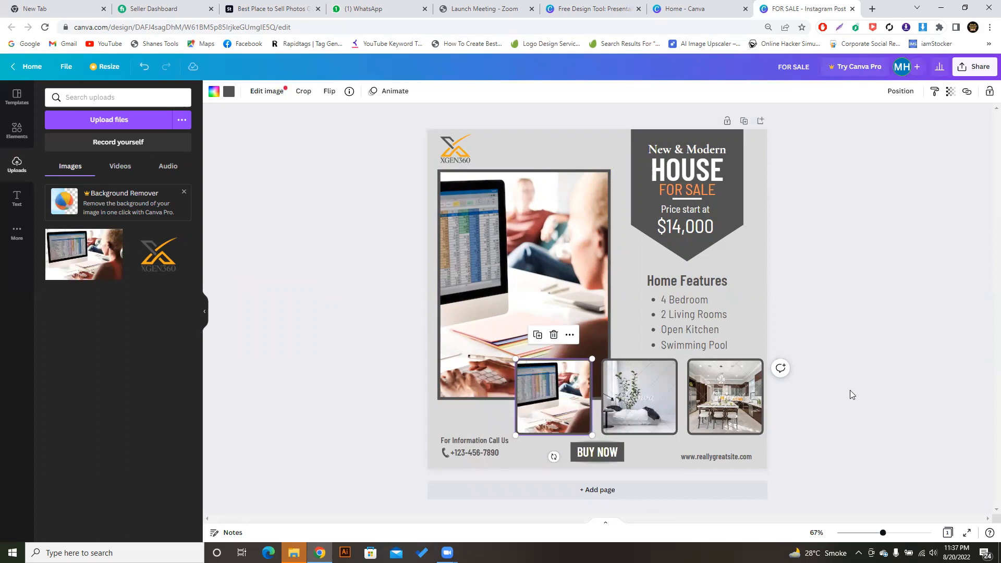
click(739, 393)
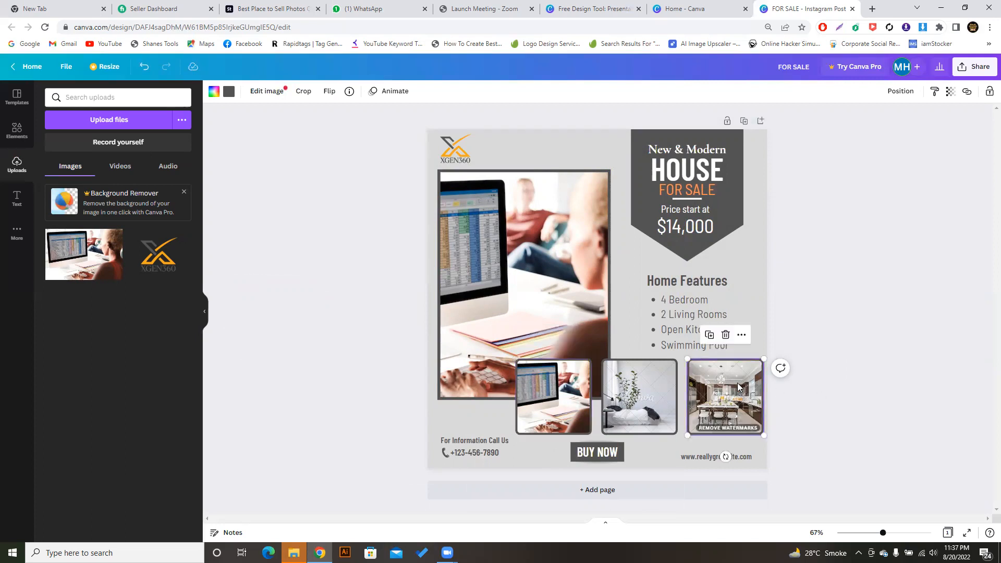
click(725, 339)
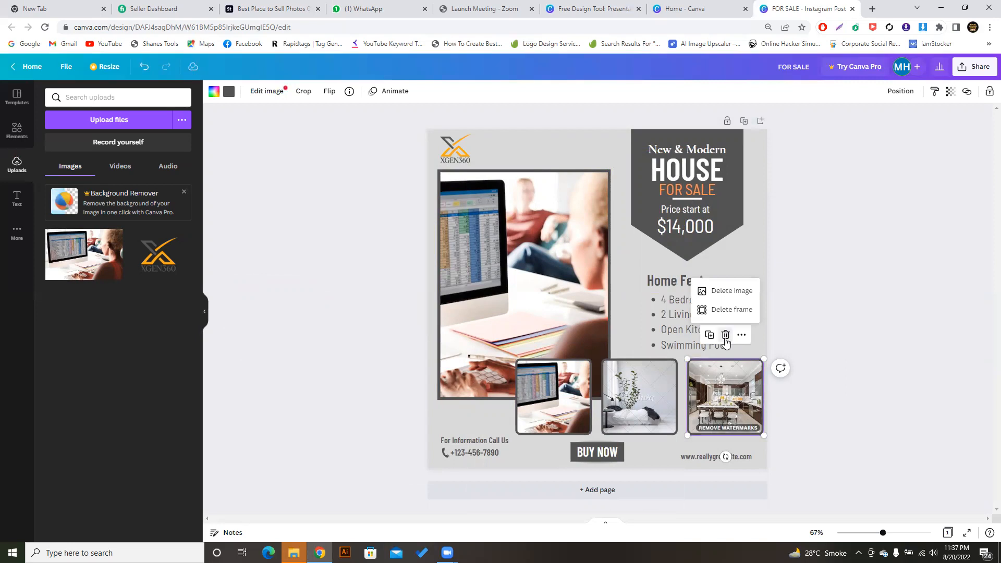
- Delete the kitchen frame and remove the bedroom photo, leaving its frame empty
click(725, 310)
click(664, 394)
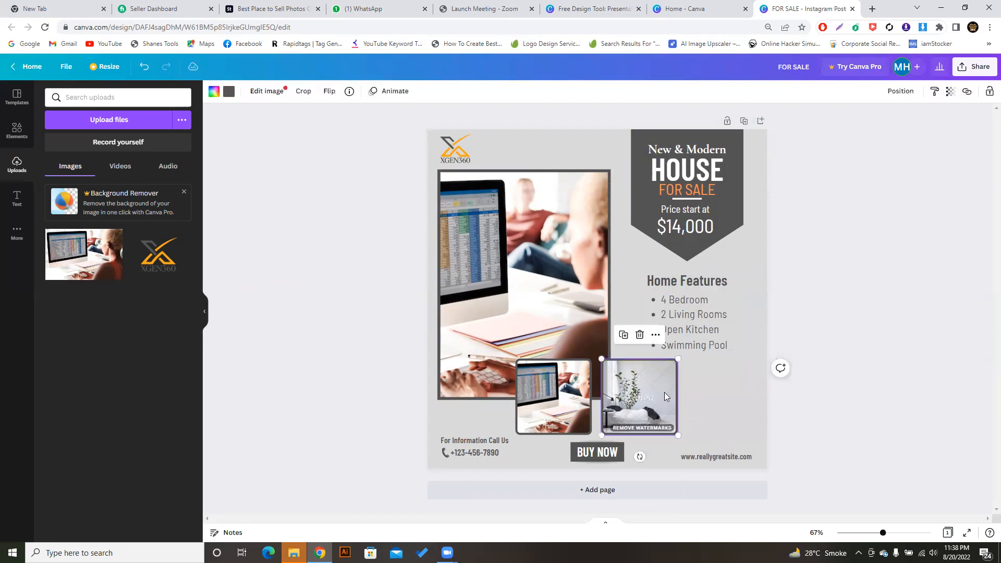
click(640, 336)
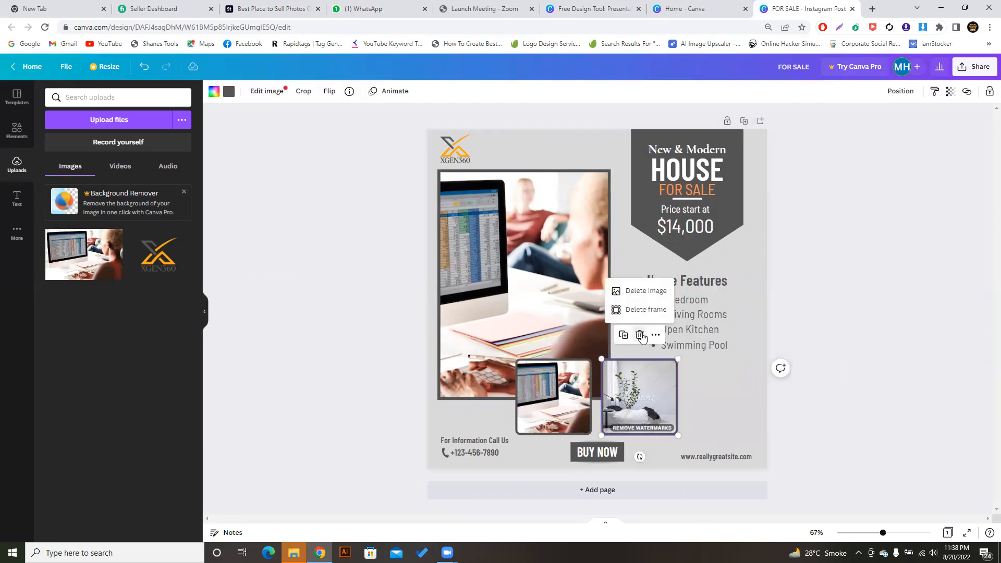
click(638, 291)
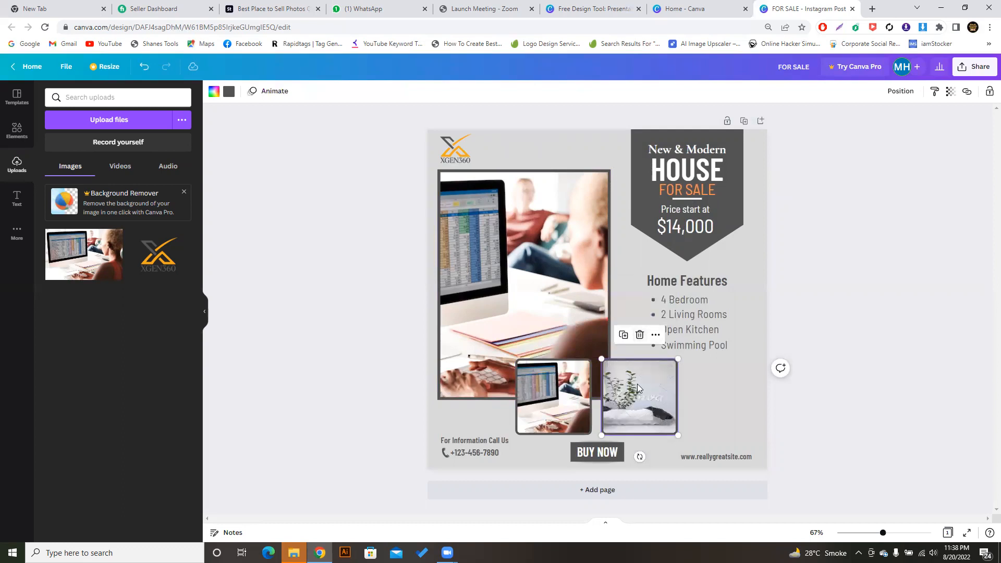
- Delete the empty image placeholder frame and select the page
click(700, 415)
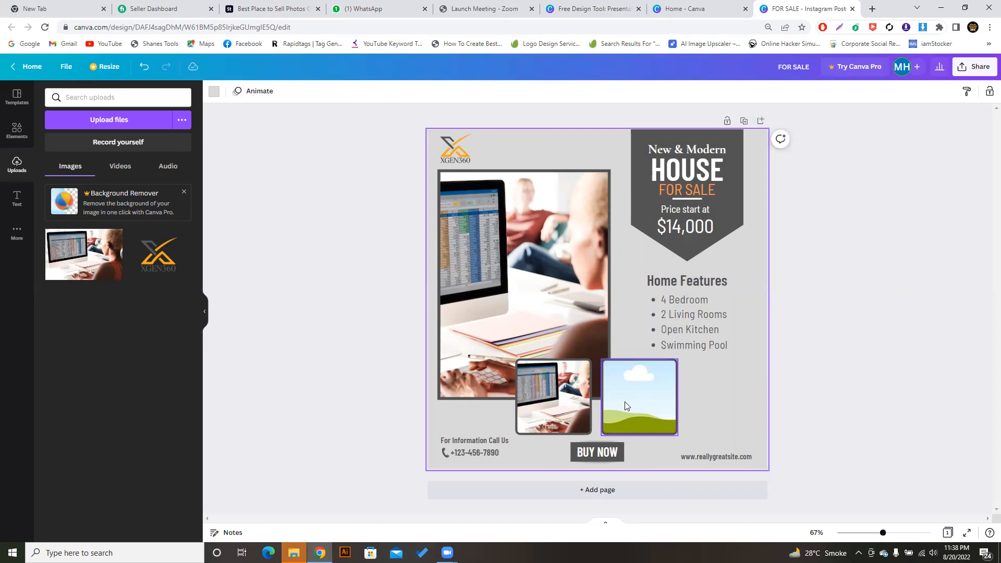
click(626, 406)
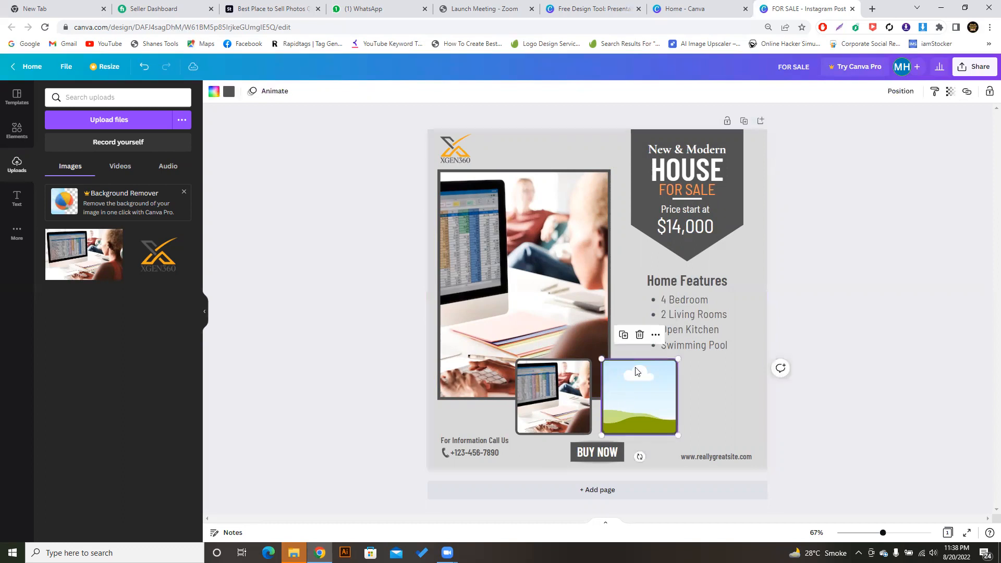
click(635, 338)
click(663, 400)
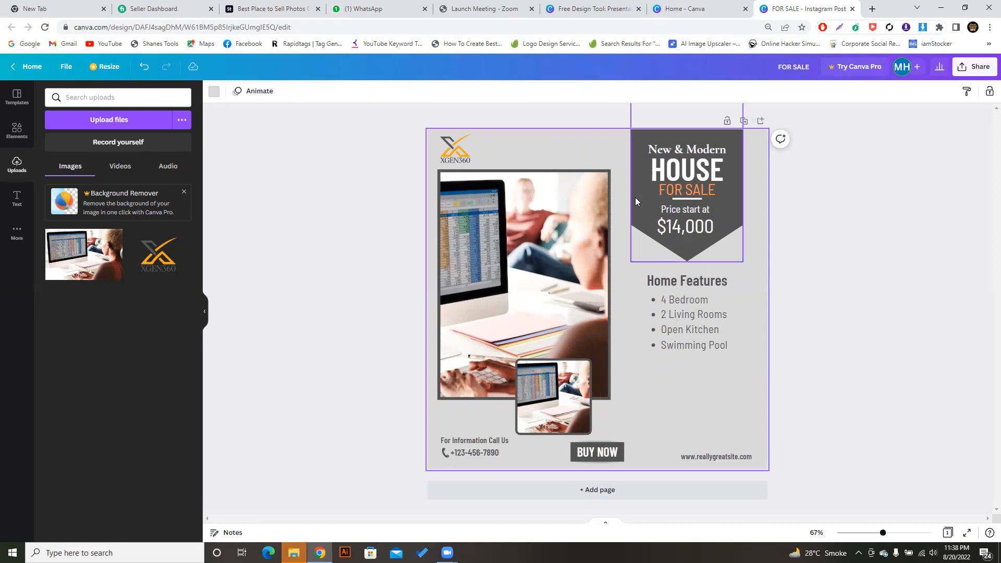
click(372, 113)
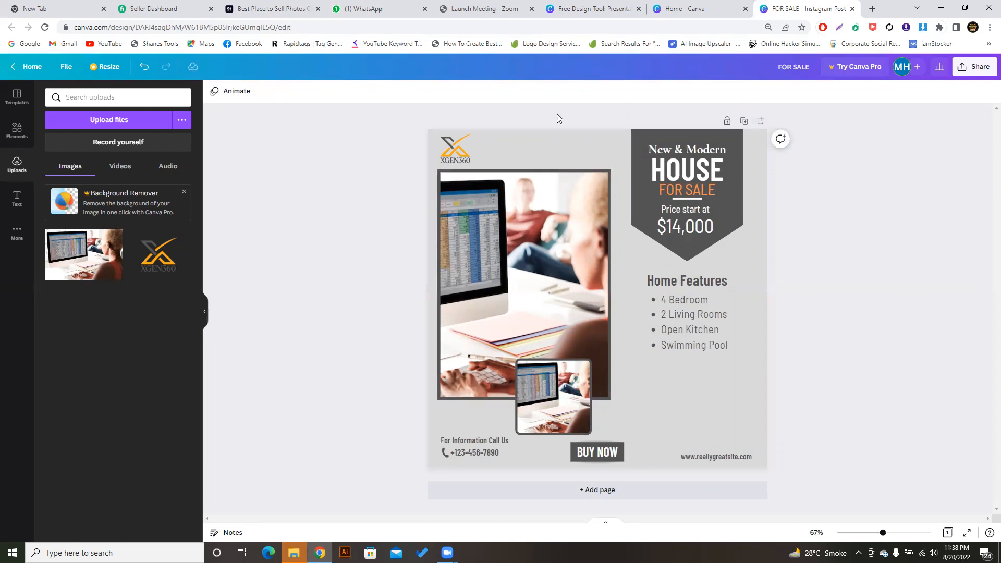
click(563, 147)
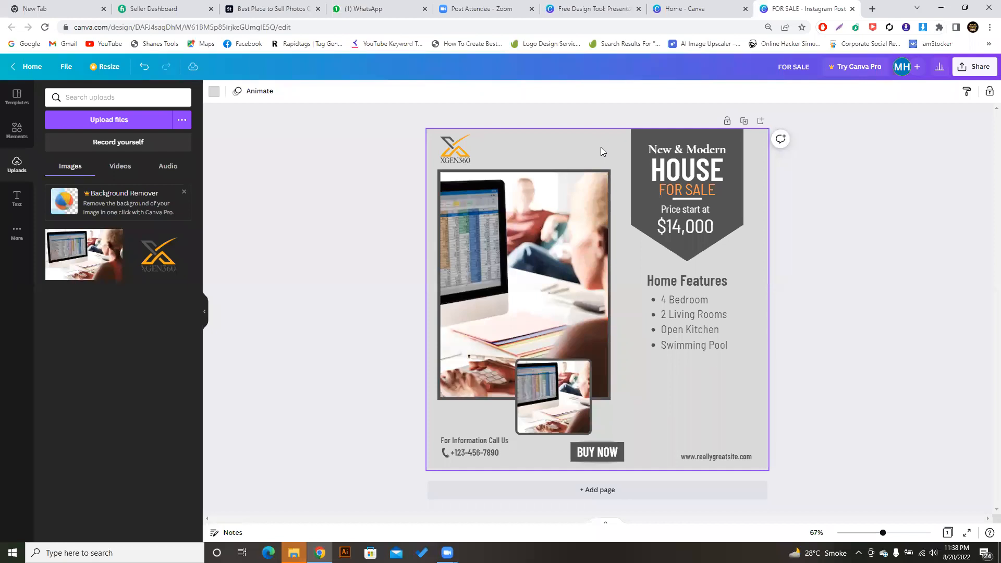
- Show the colour choices for the light gray page background
click(214, 94)
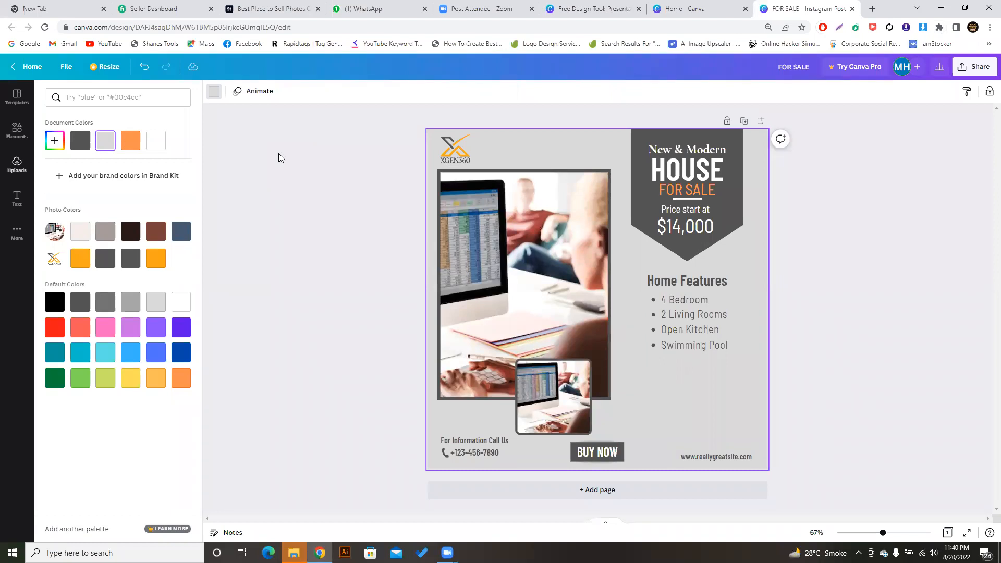
- Try orange, yellow-orange and dark grey page backgrounds
key(Escape)
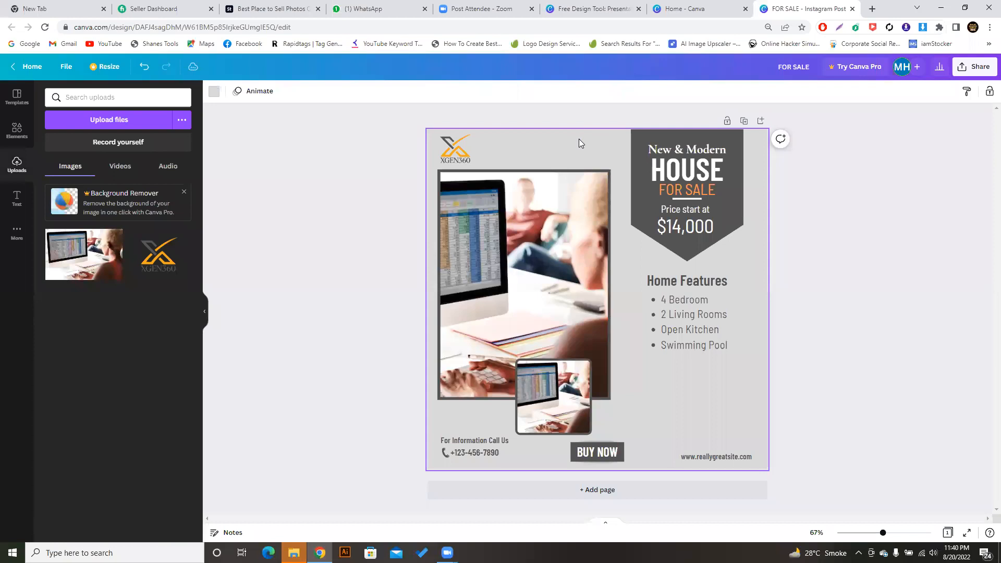
click(214, 91)
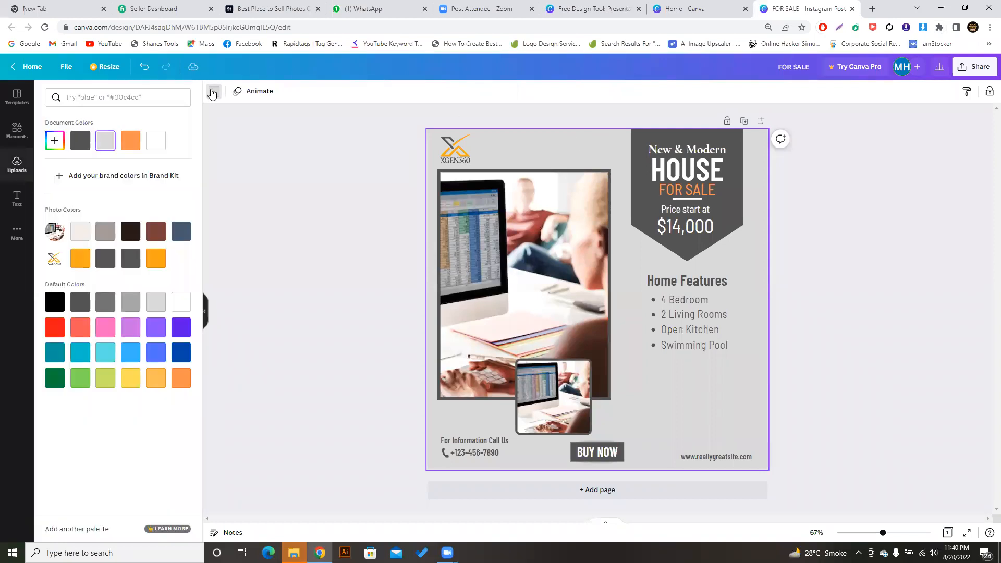
click(130, 145)
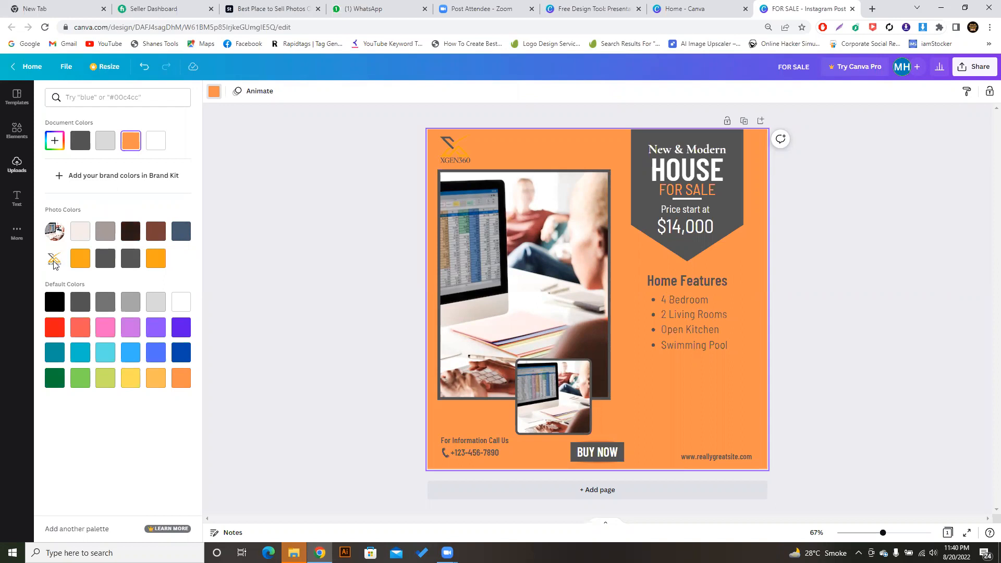
click(82, 261)
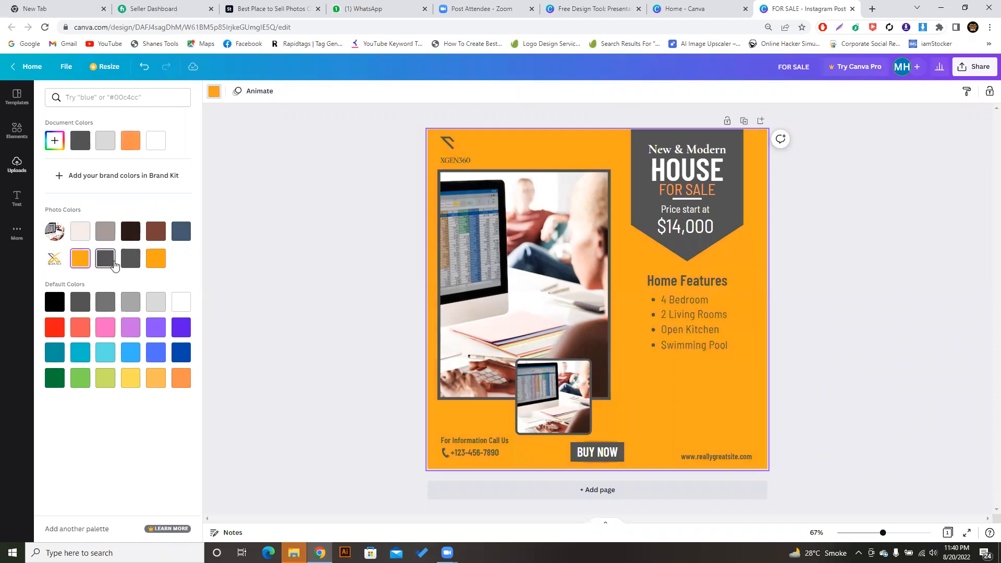
click(134, 263)
click(161, 265)
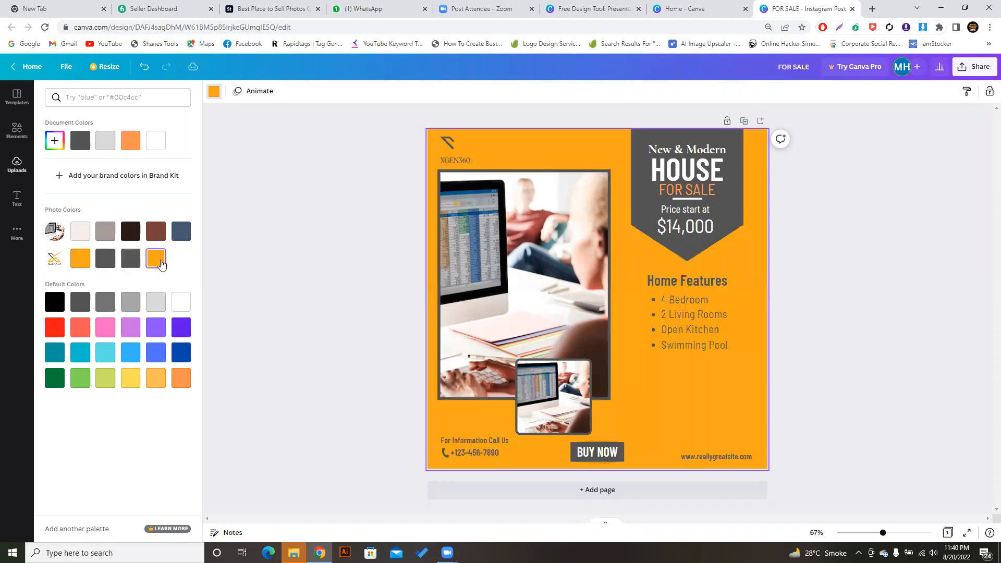
click(130, 262)
click(107, 262)
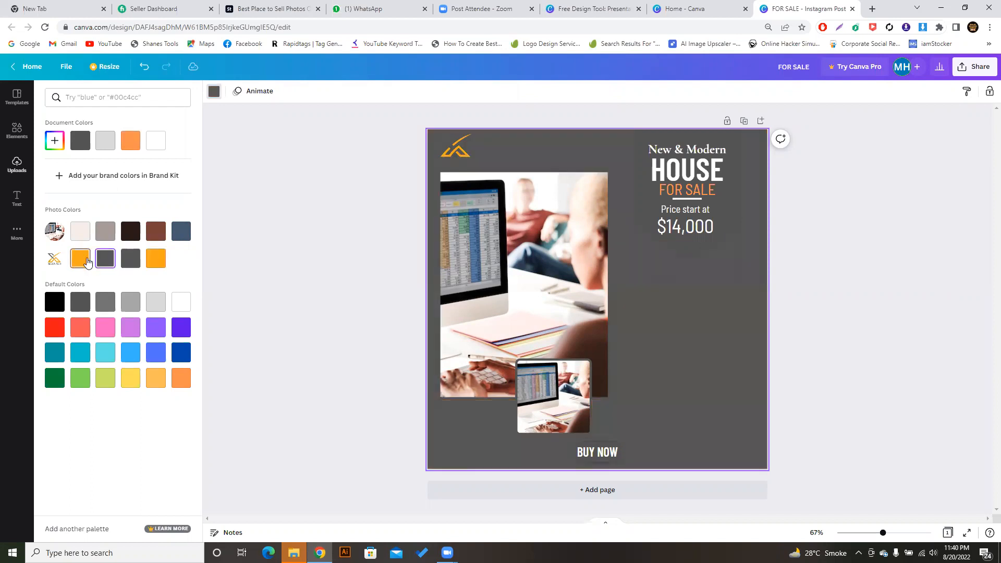
click(86, 262)
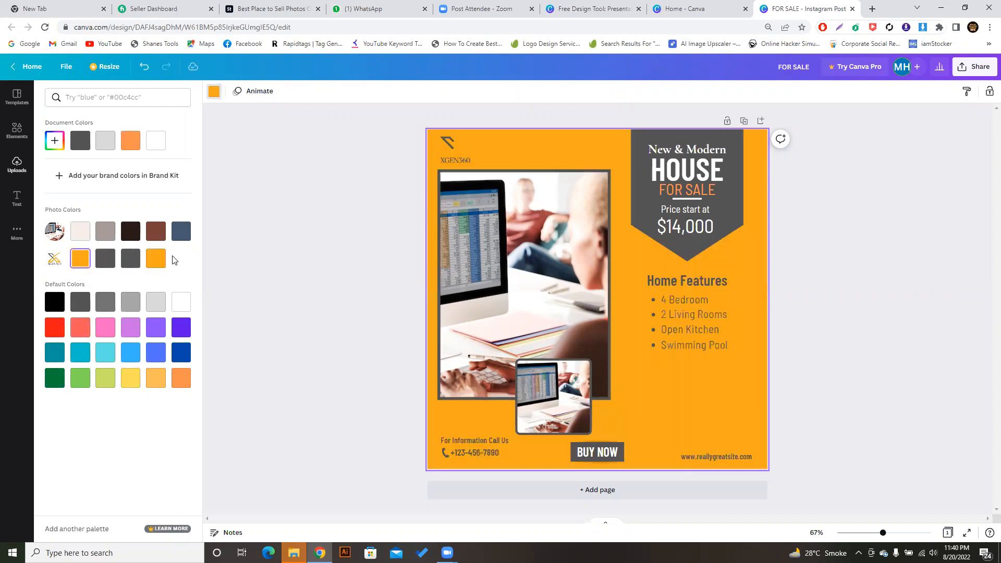
- Try violet and blue backgrounds, settling on turquoise #5CE1E6
click(177, 329)
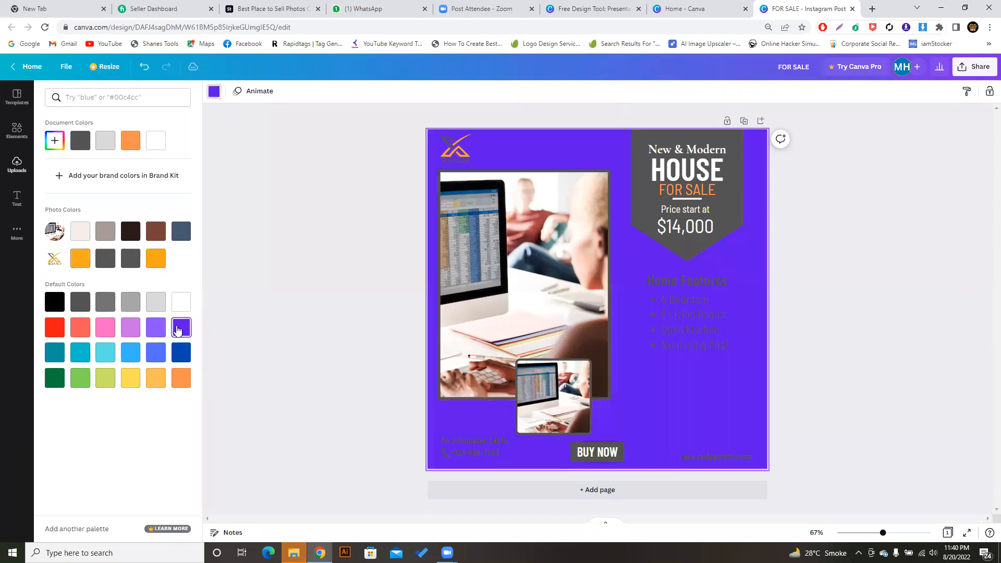
click(181, 353)
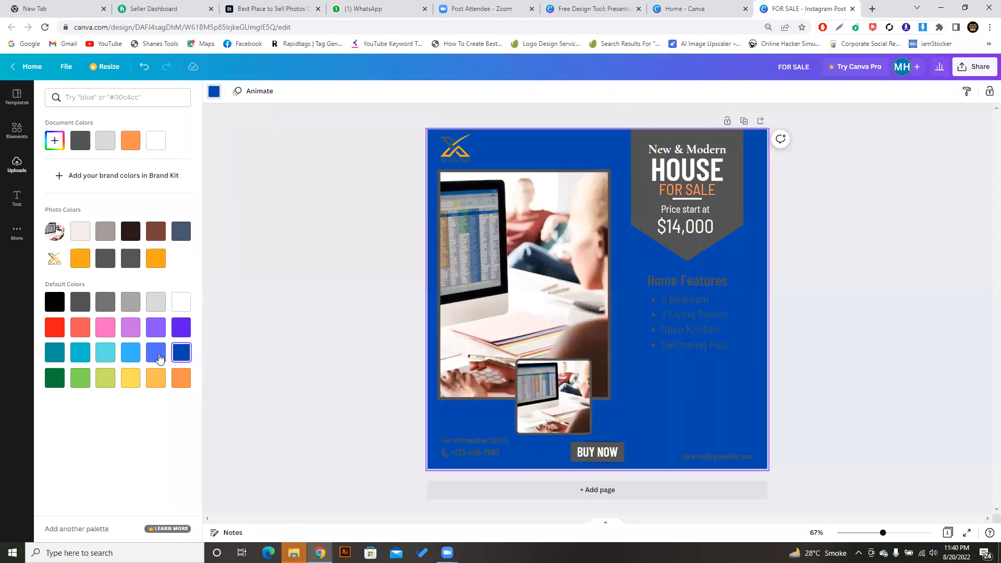
click(157, 356)
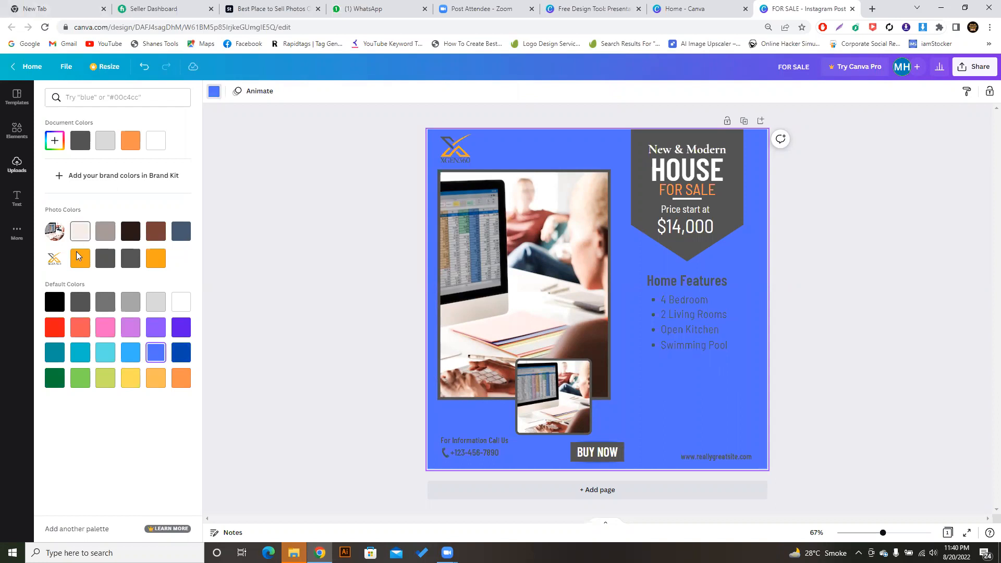
click(109, 355)
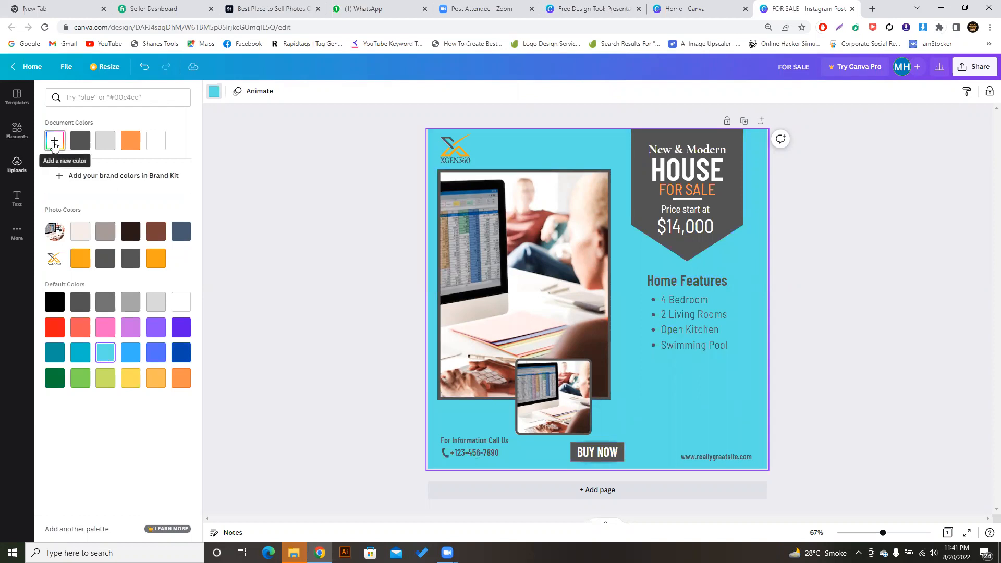
click(54, 140)
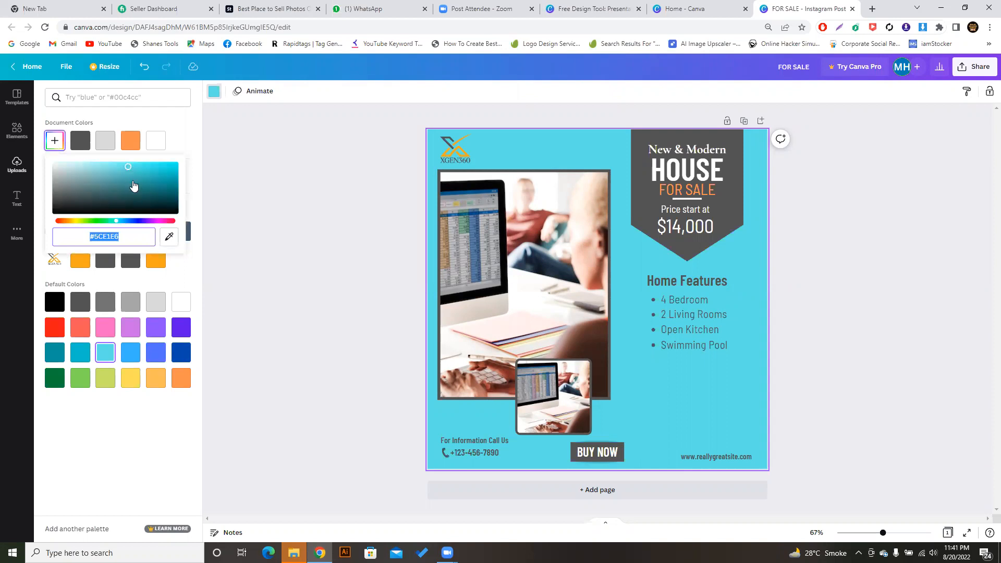
- Set a custom olive-yellow background colour, #C1BB1D, and open a new browser tab
mouse_move(133, 186)
mouse_down()
mouse_move(163, 169)
mouse_move(146, 193)
mouse_move(91, 183)
mouse_move(74, 206)
mouse_move(120, 224)
mouse_move(168, 222)
mouse_move(67, 225)
mouse_move(118, 223)
mouse_move(77, 207)
mouse_move(160, 177)
mouse_up()
click(77, 223)
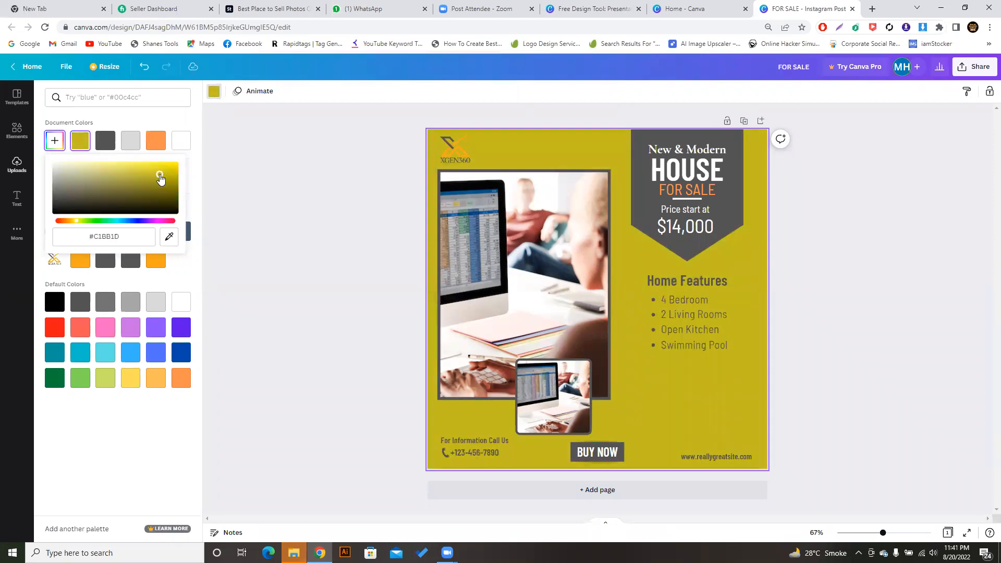
click(128, 235)
key(ctrl+t)
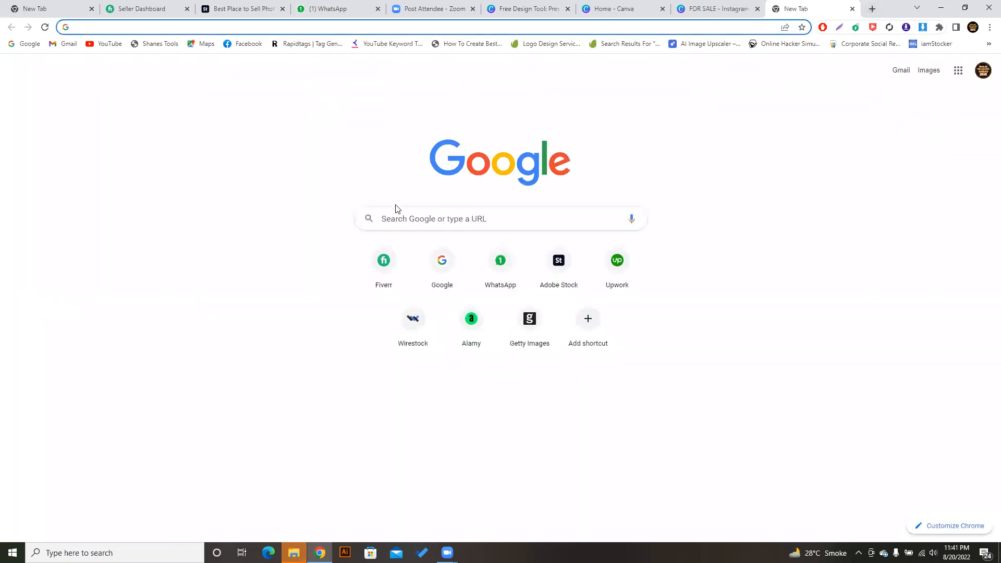
- Search Google Images for 'blue color code' and enlarge the Shades of Blue HEX chart
click(401, 215)
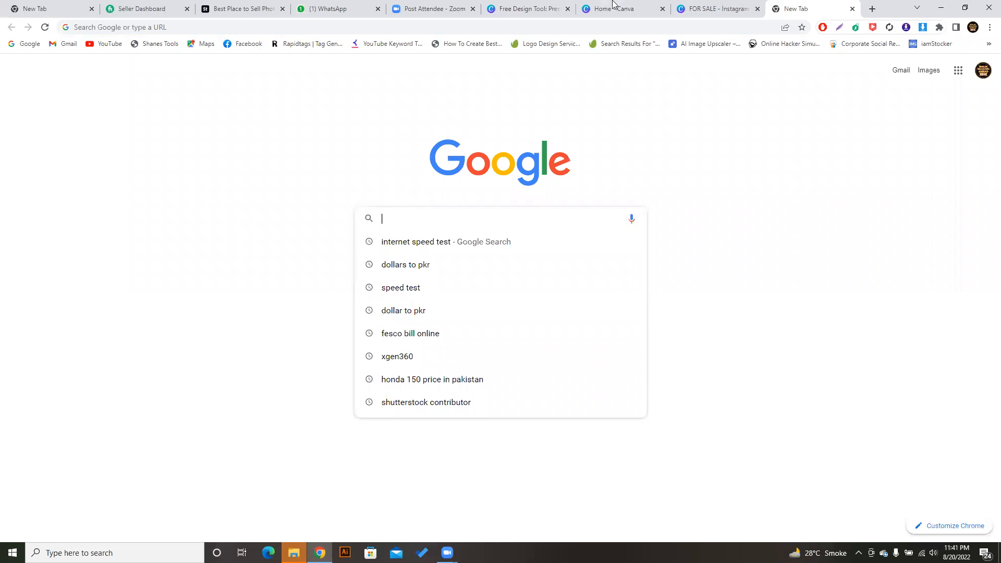
click(737, 6)
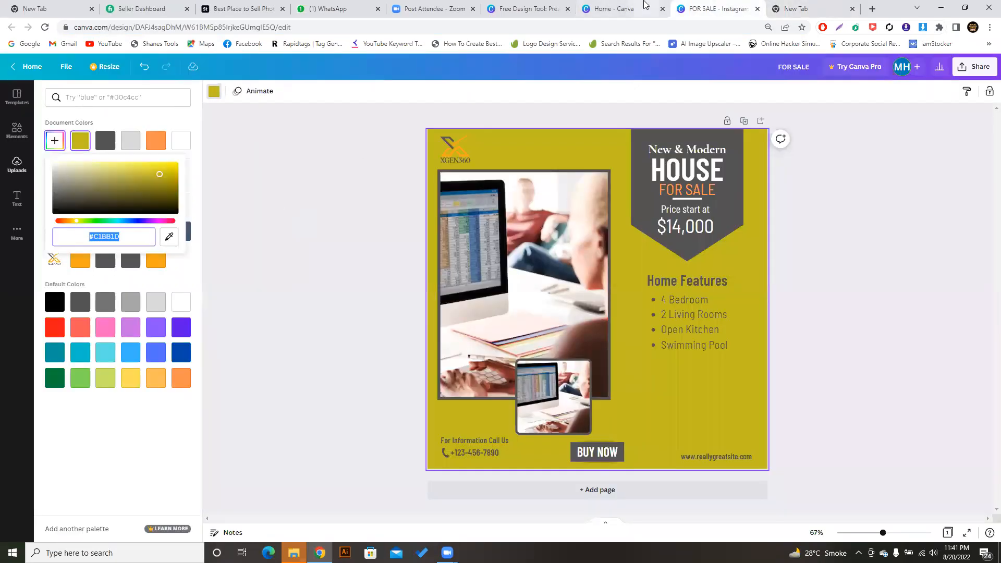
click(790, 4)
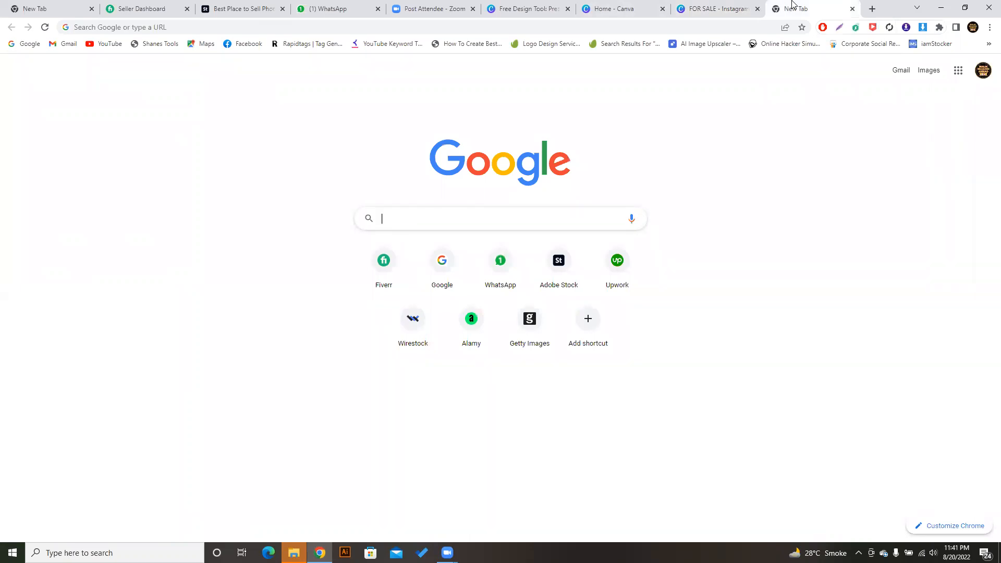
click(471, 222)
text(blue )
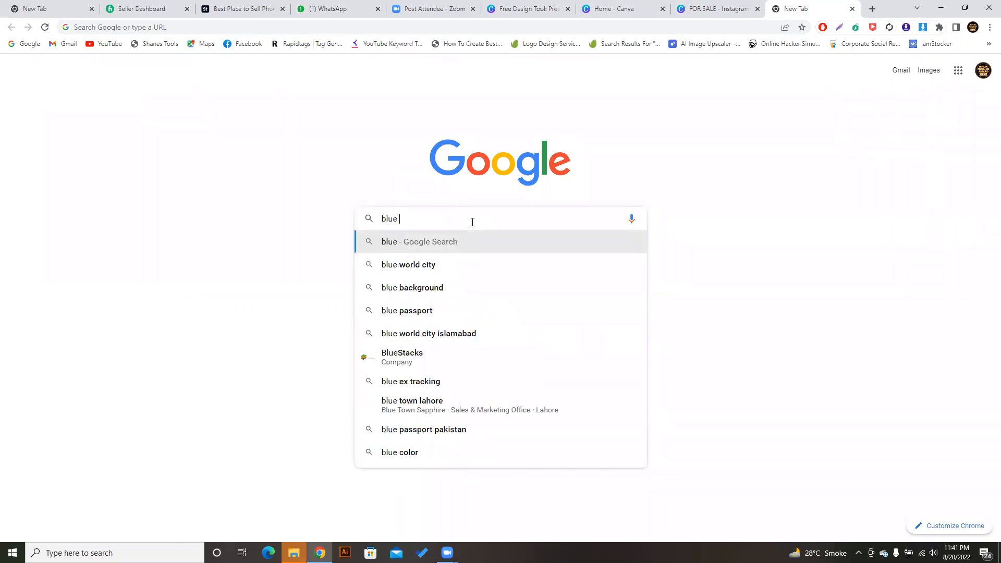
text(color code)
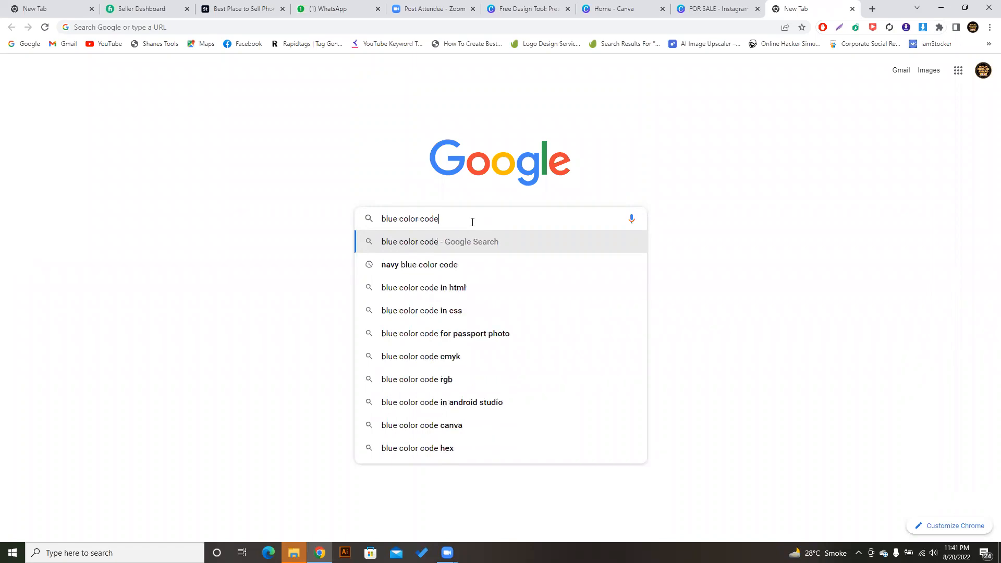
key(Return)
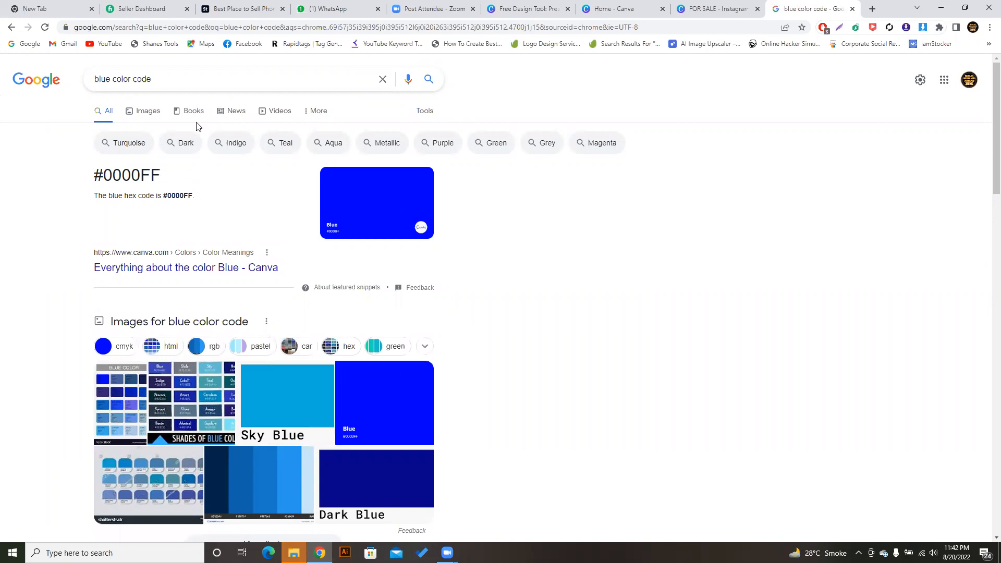
click(152, 112)
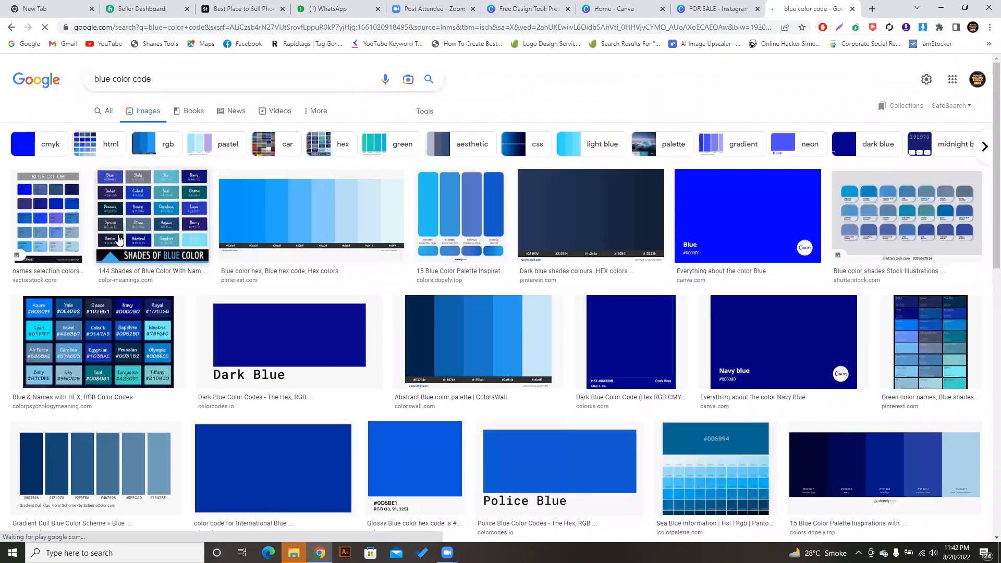
click(152, 330)
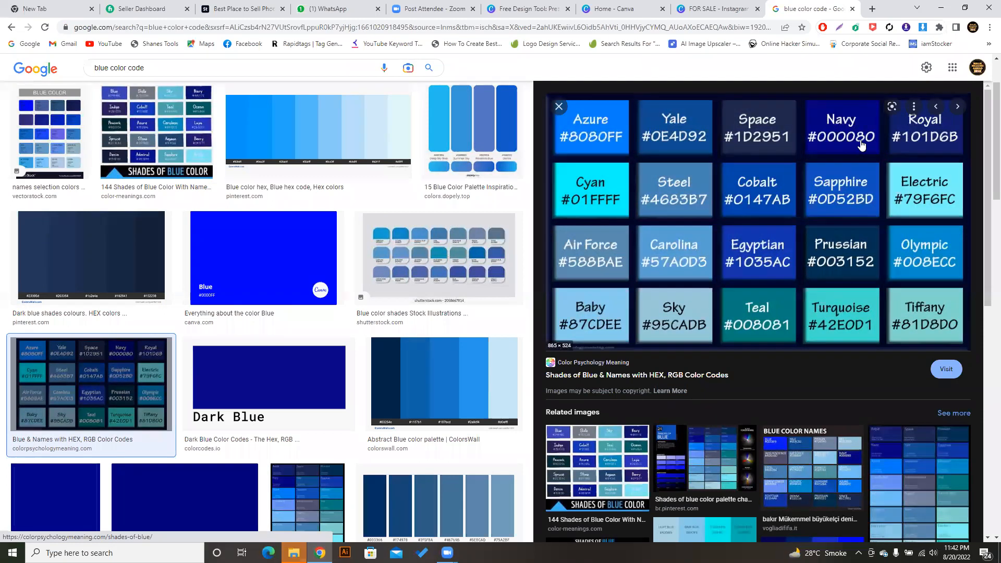
click(712, 5)
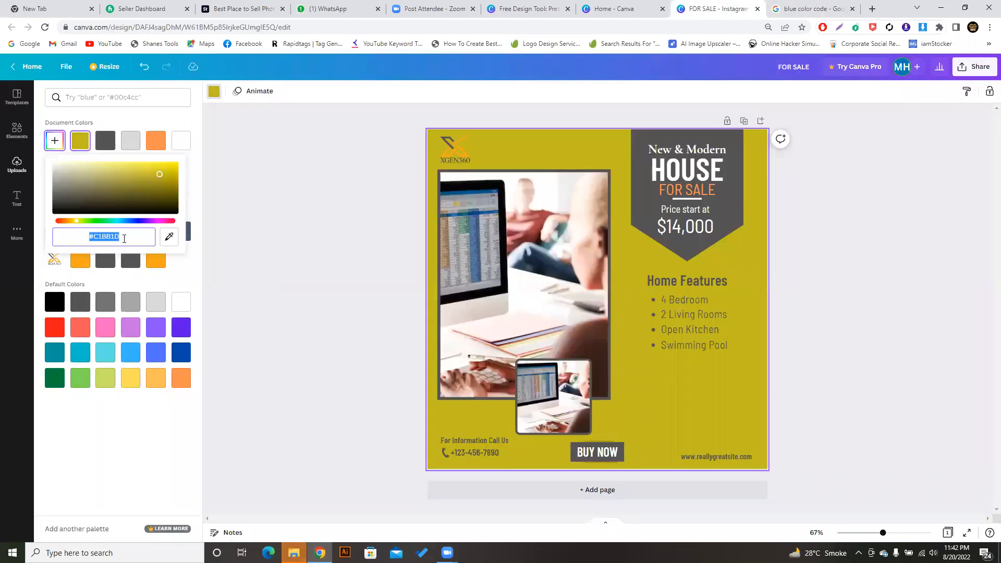
- Clear the olive background hex code so the flyer page turns white (#FFFFFF)
drag(124, 239, 97, 237)
key(BackSpace)
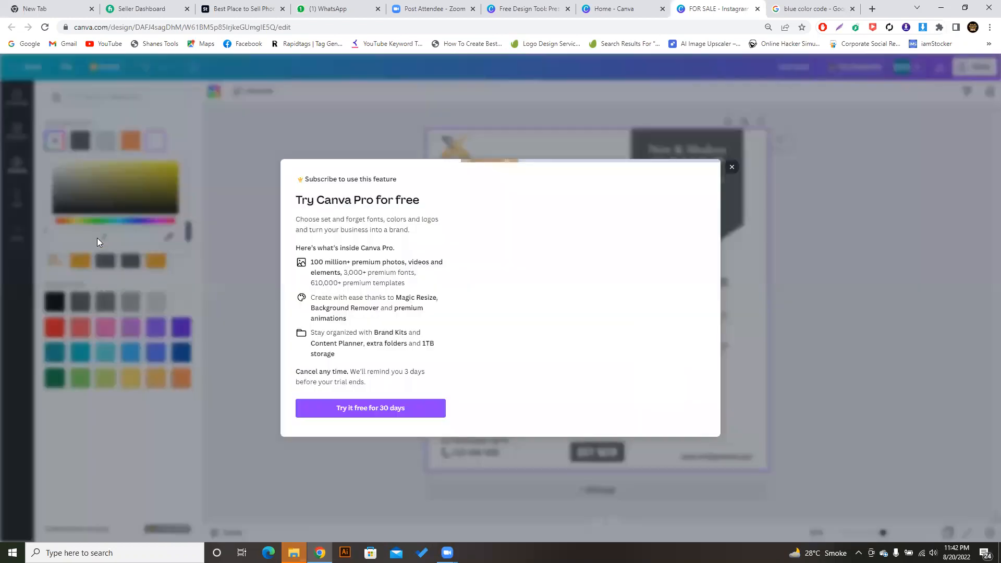
click(97, 238)
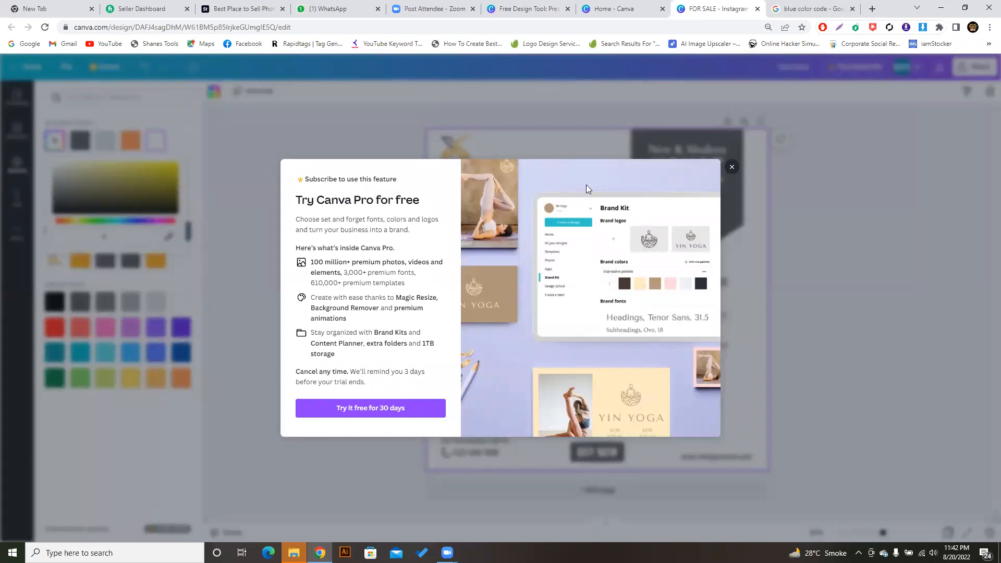
click(733, 168)
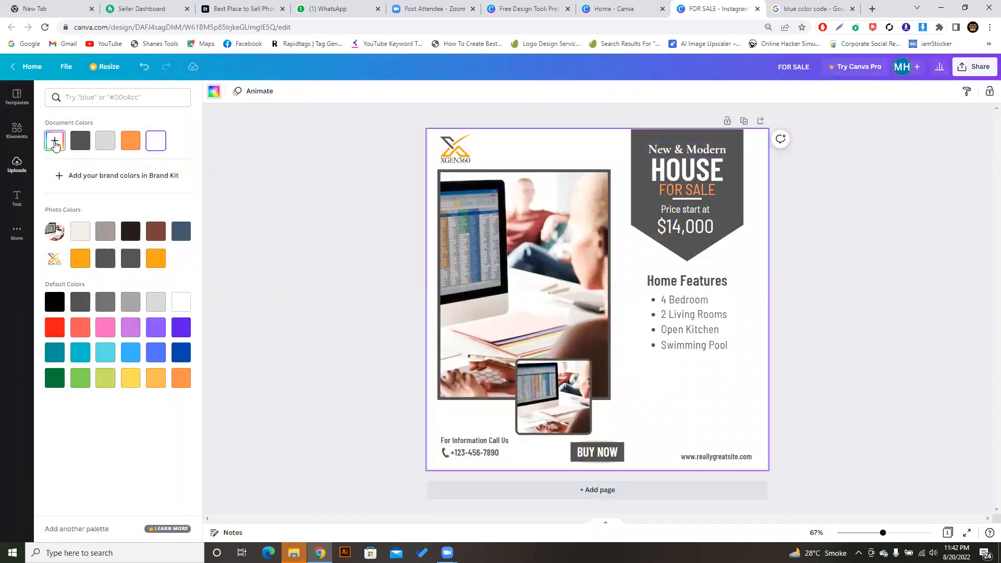
click(56, 144)
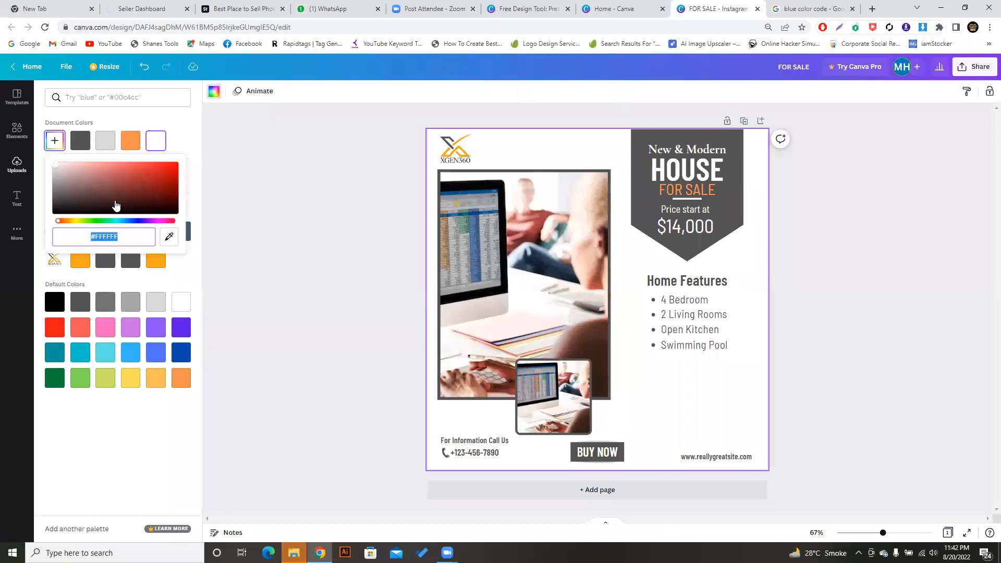
click(183, 149)
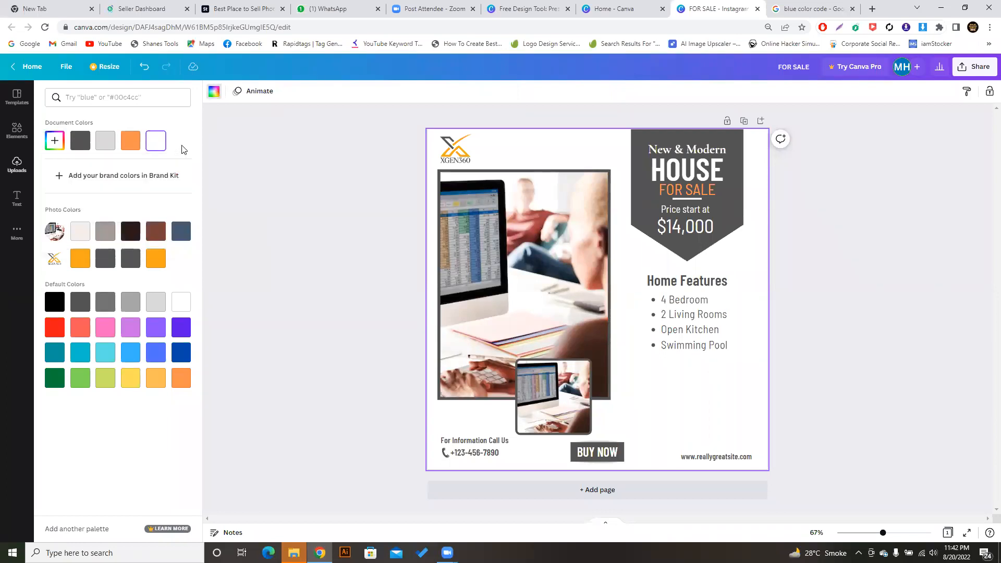
click(813, 9)
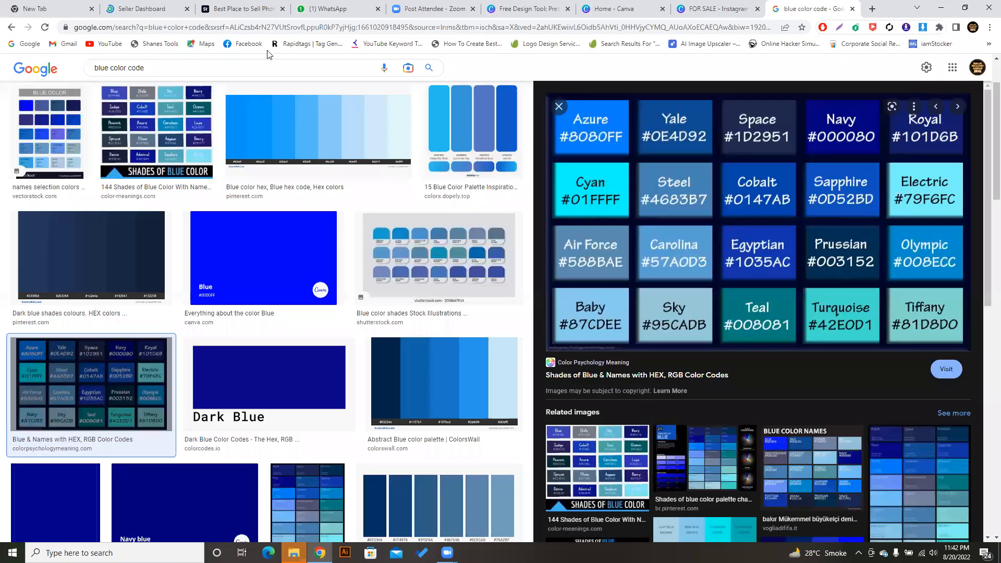
- Close the image preview to see blue's hex code #0000FF in the All results, then return to Canva
click(13, 27)
click(12, 28)
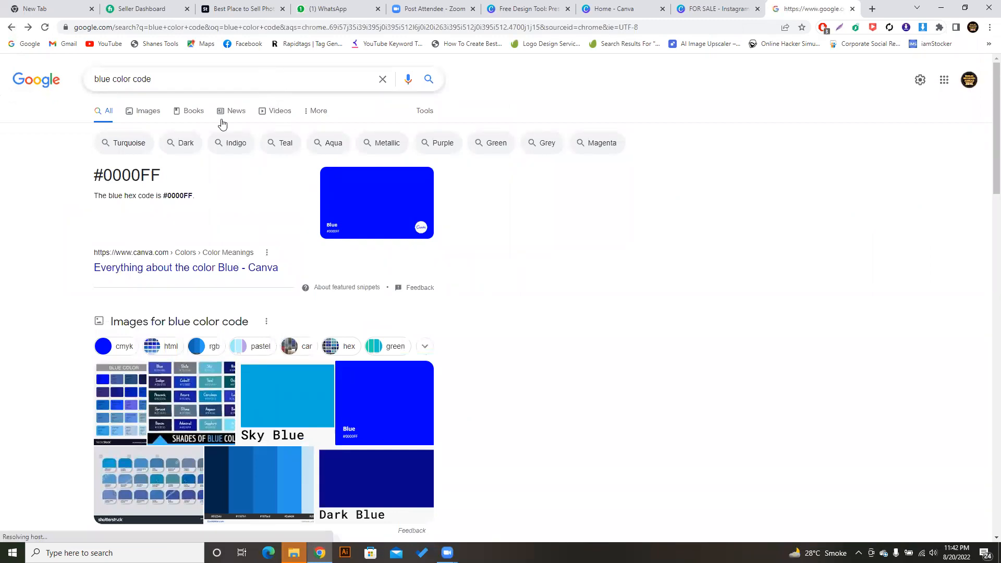
click(719, 6)
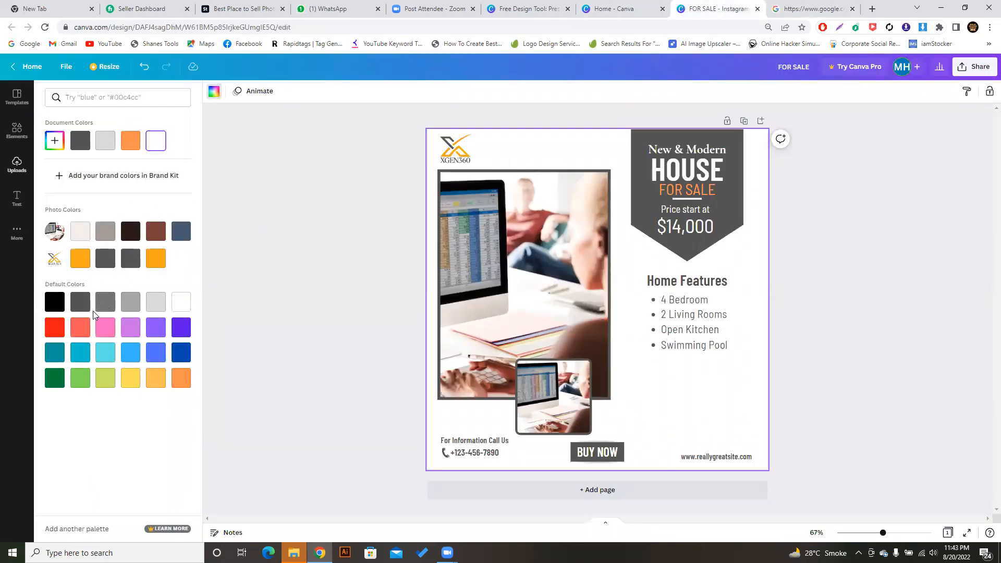
- Try a red page background, then set it back to white
click(59, 330)
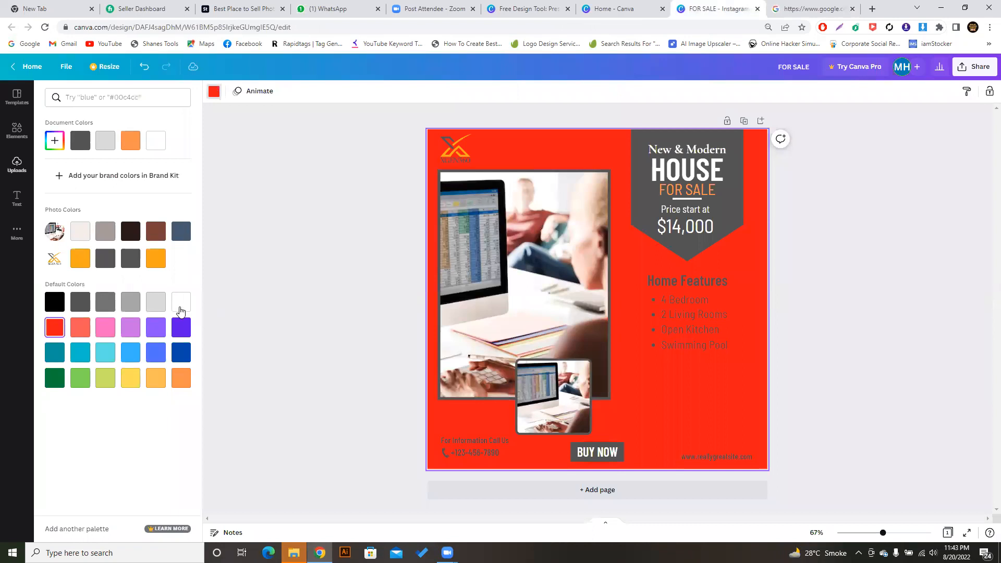
click(180, 308)
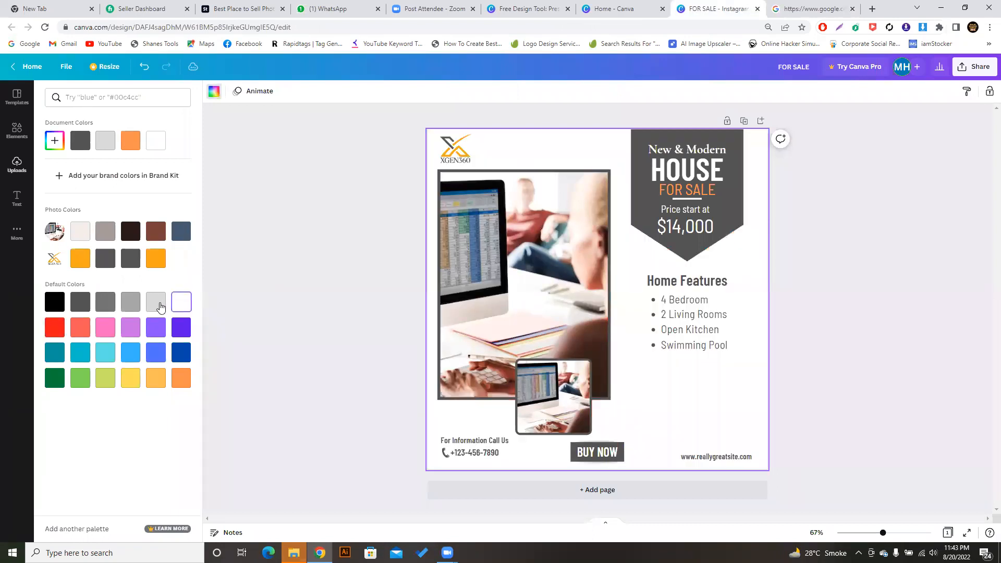
click(293, 274)
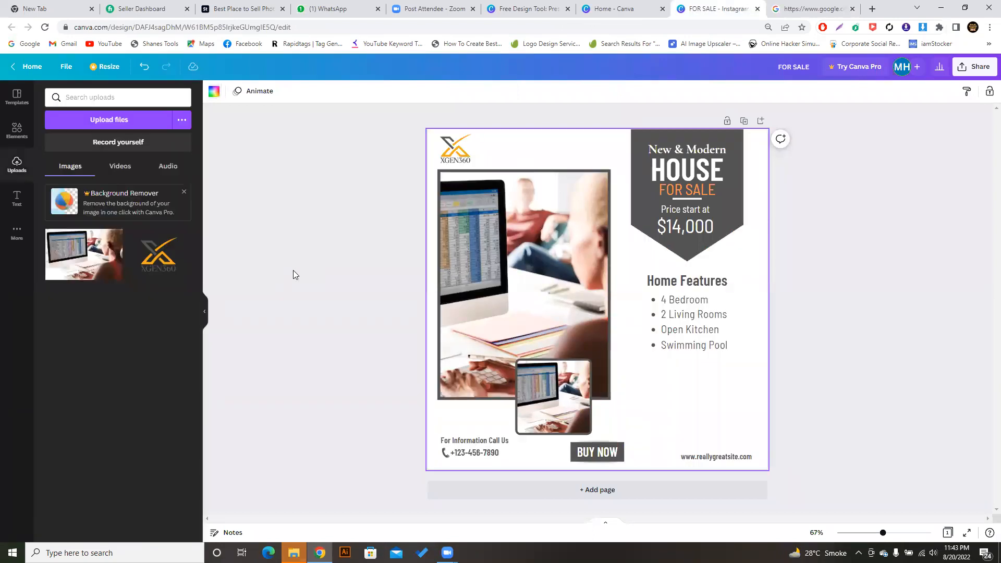
click(879, 311)
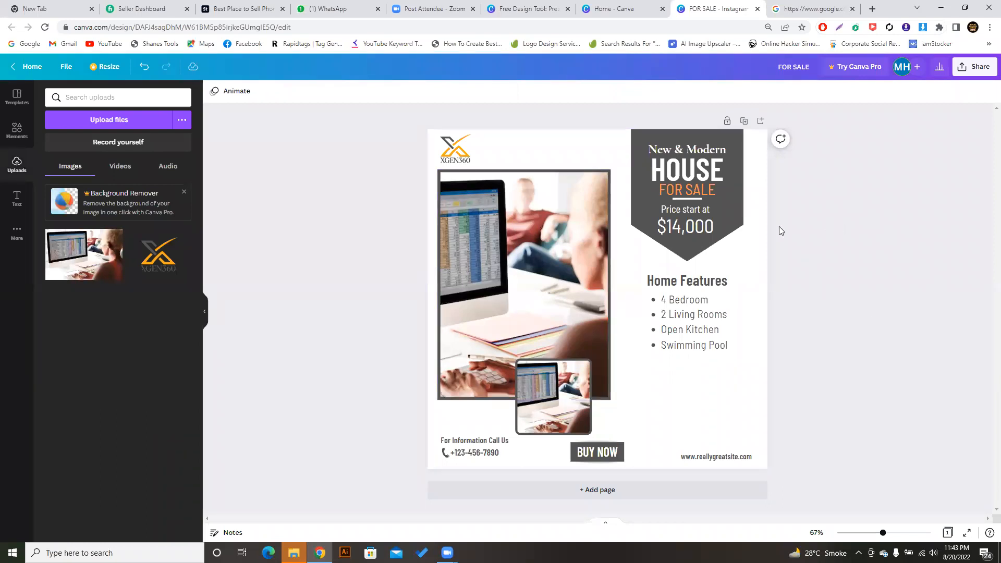
- Recolour the dark grey price banner behind HOUSE light cyan
click(736, 212)
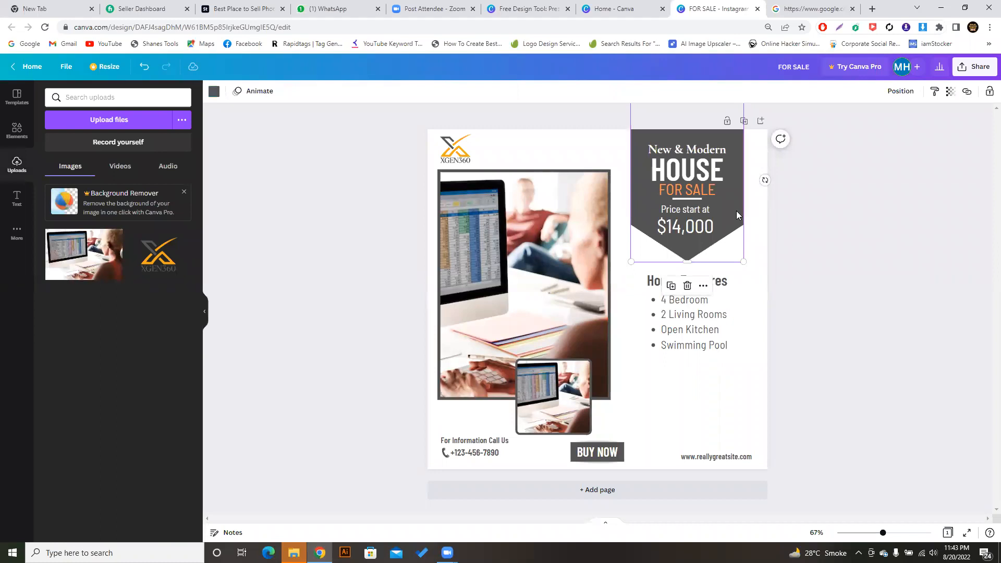
click(214, 91)
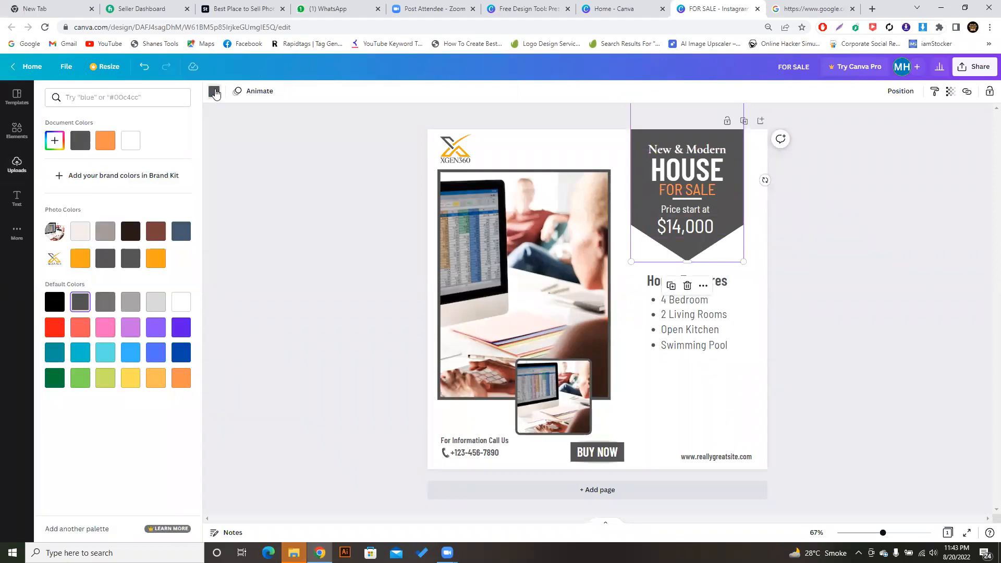
click(103, 330)
click(105, 353)
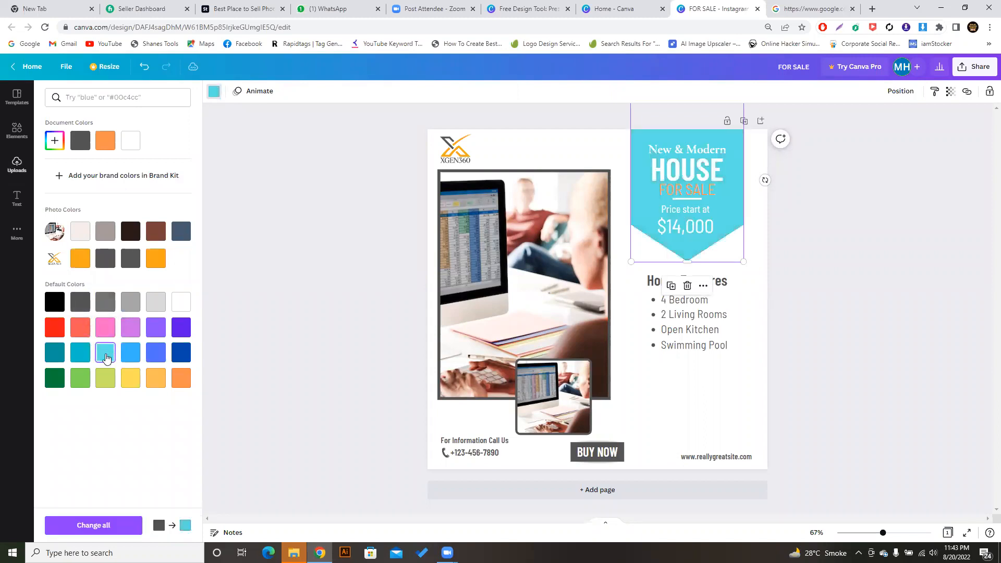
key(Escape)
click(267, 283)
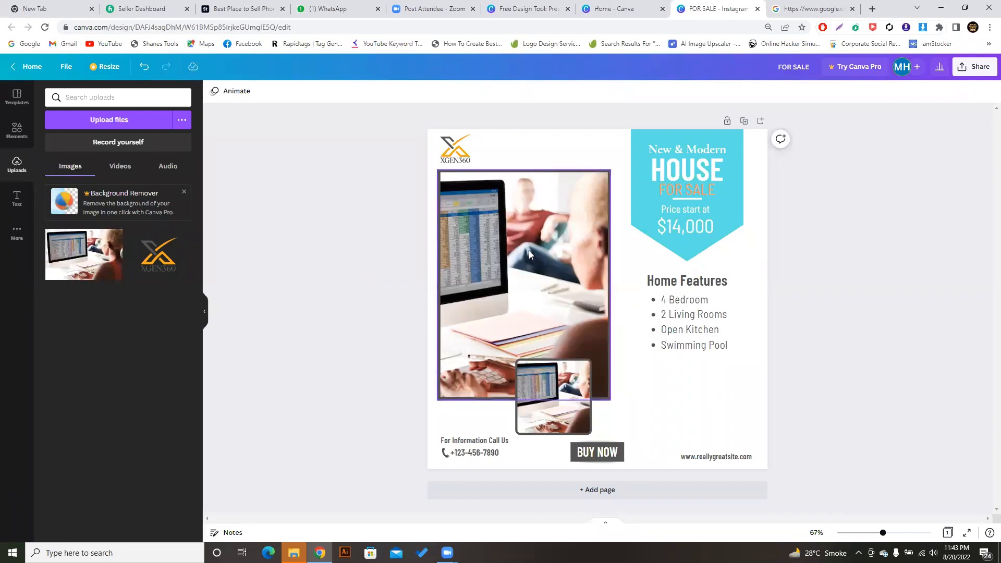
- Select the flyer's main photo frame rather than the page
click(532, 158)
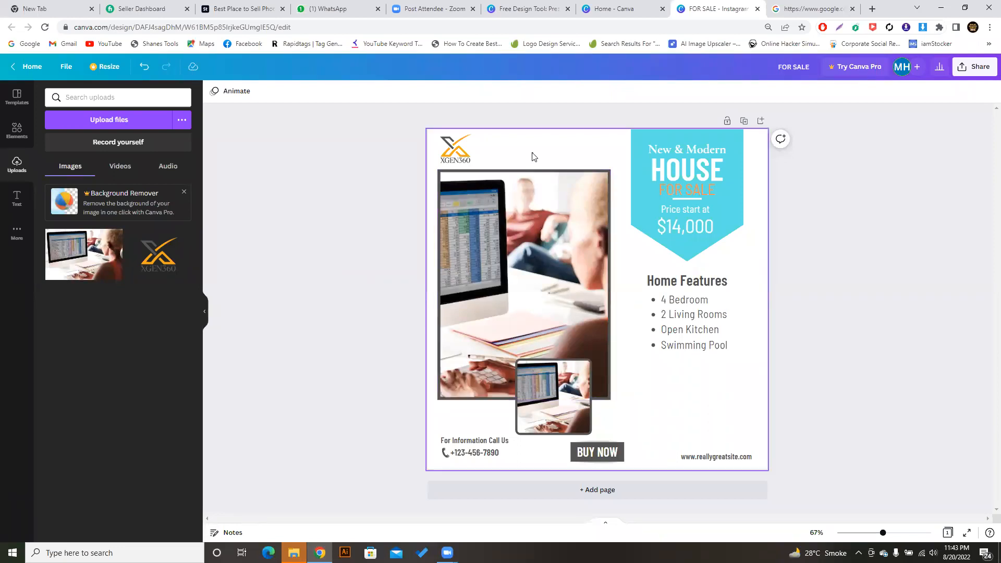
click(531, 224)
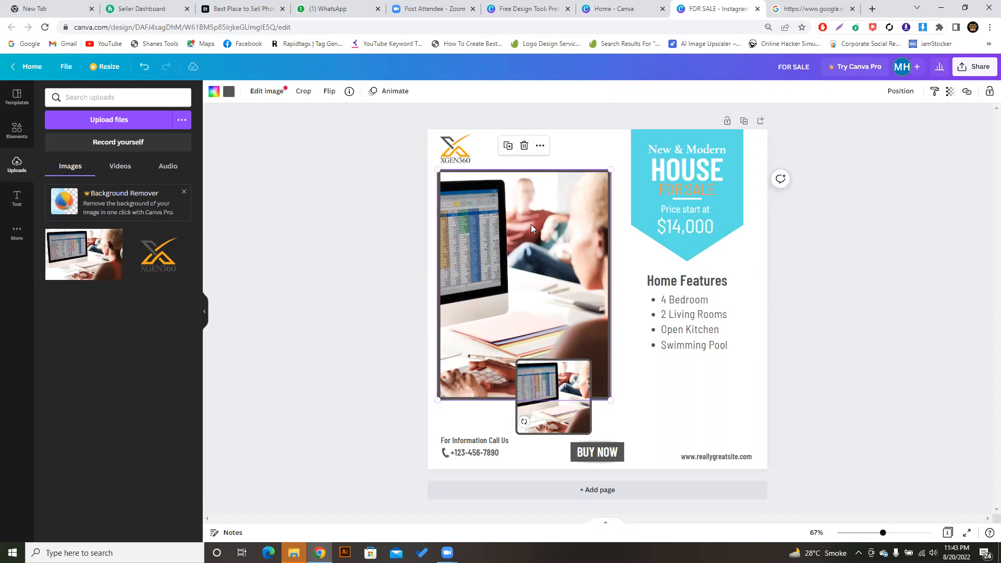
click(575, 158)
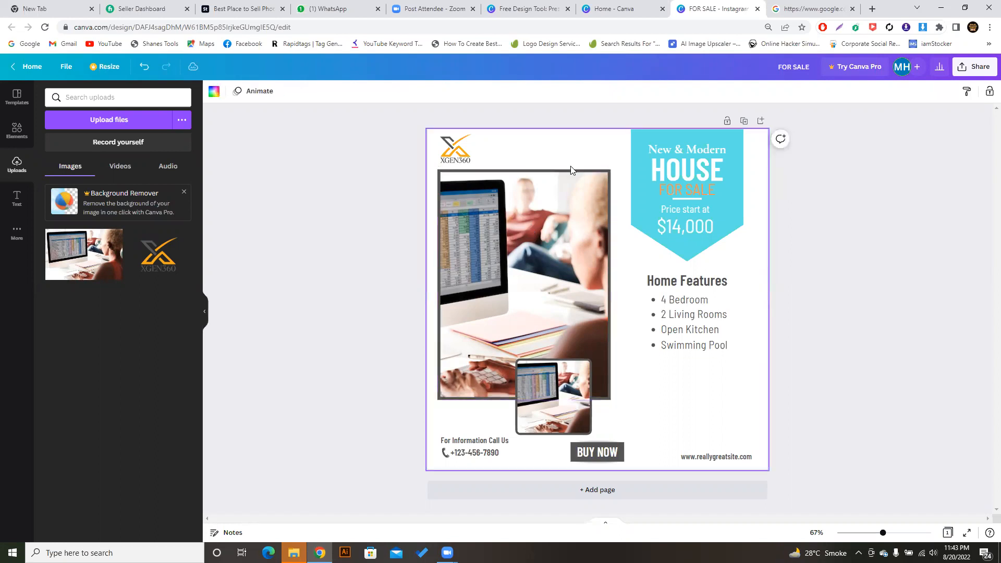
click(554, 221)
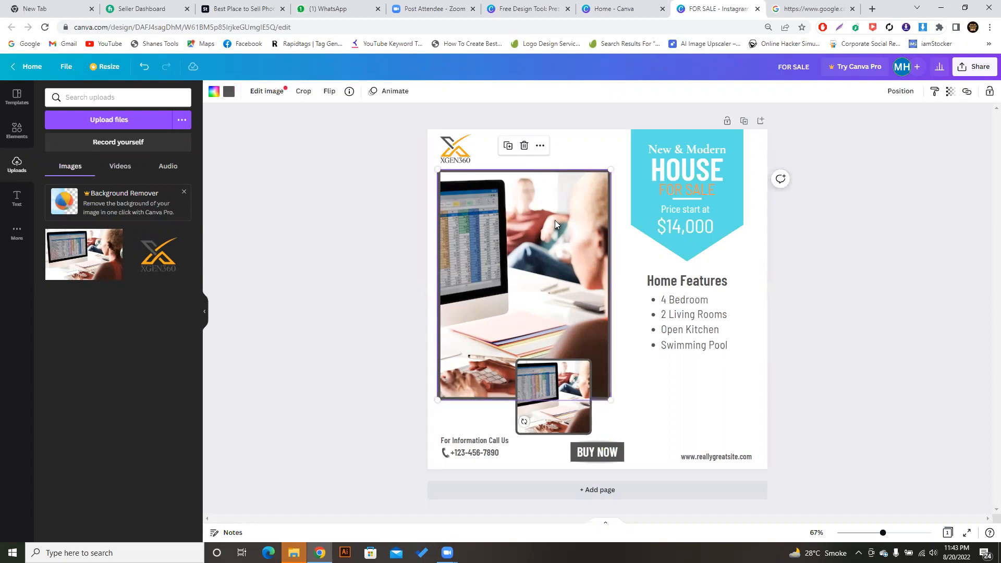
click(568, 160)
click(559, 270)
click(601, 153)
click(567, 245)
- Set the photo frame's border to the light blue document colour and check it
click(229, 93)
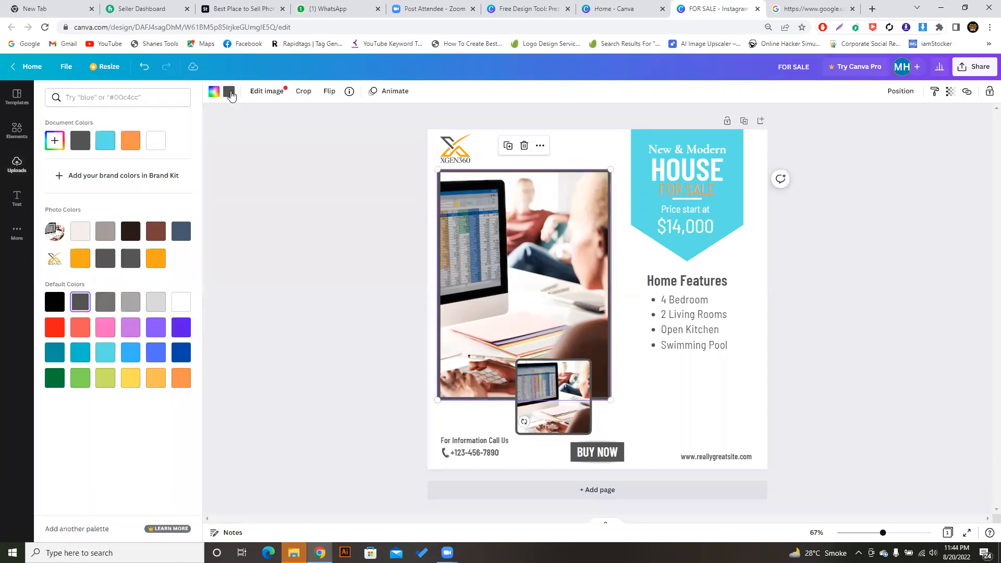
click(106, 147)
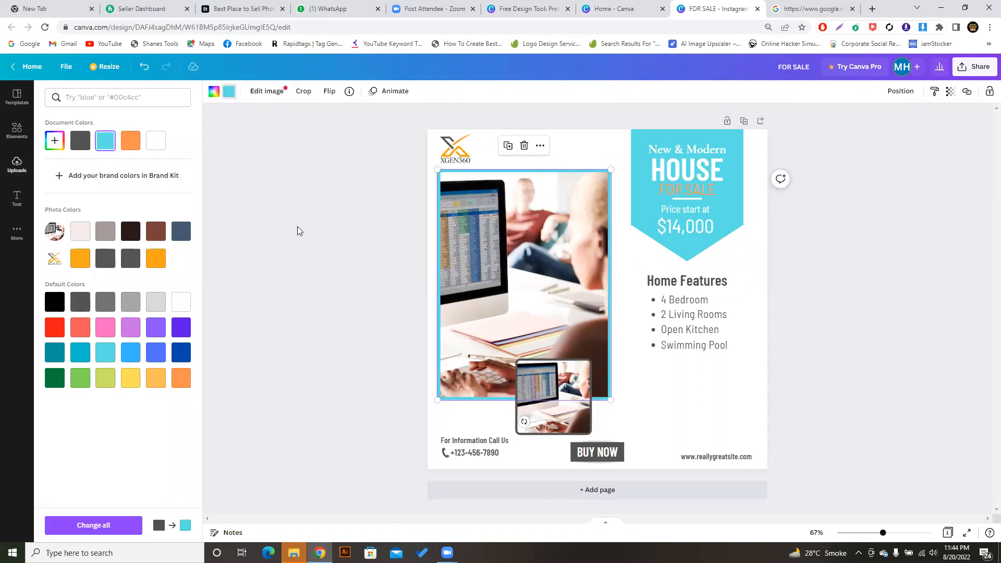
key(Escape)
click(382, 235)
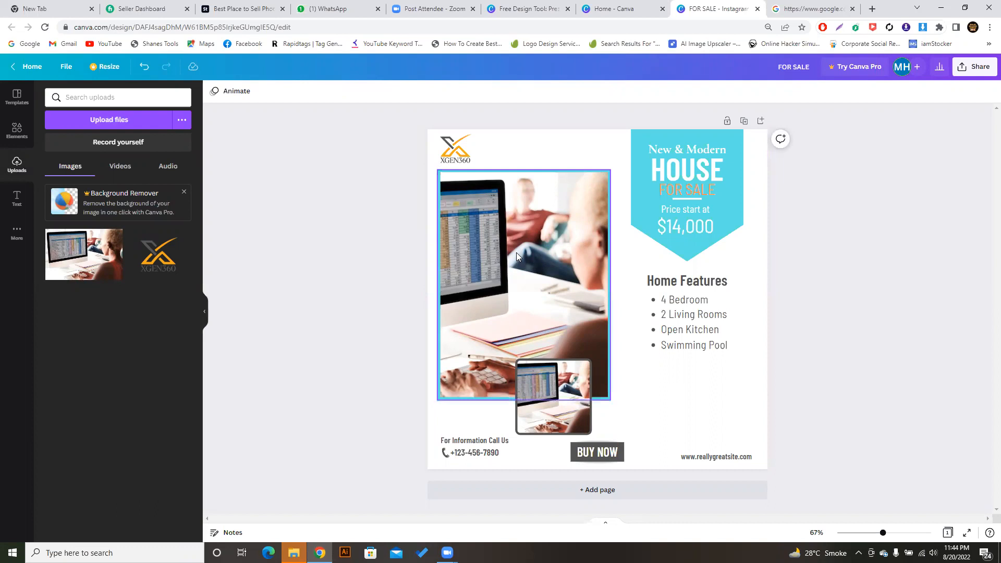
click(526, 231)
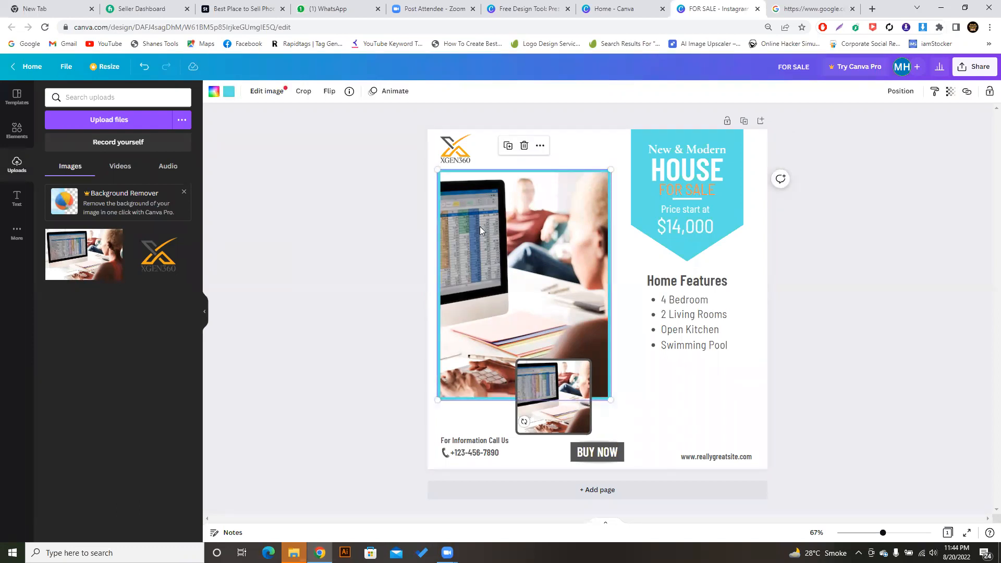
click(311, 174)
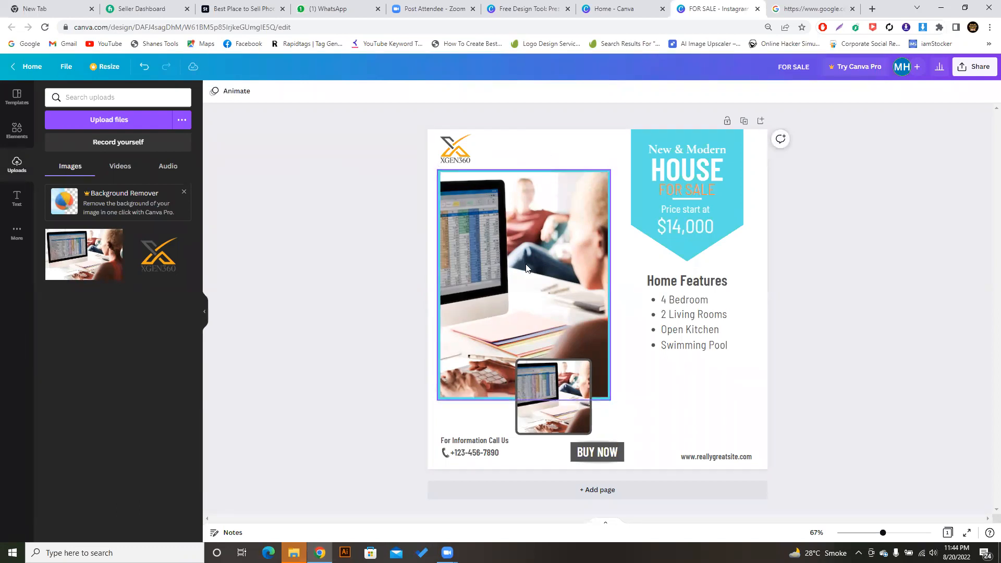
- Browse Elements results for 'frame', then clear the search and show the uploaded images
click(18, 131)
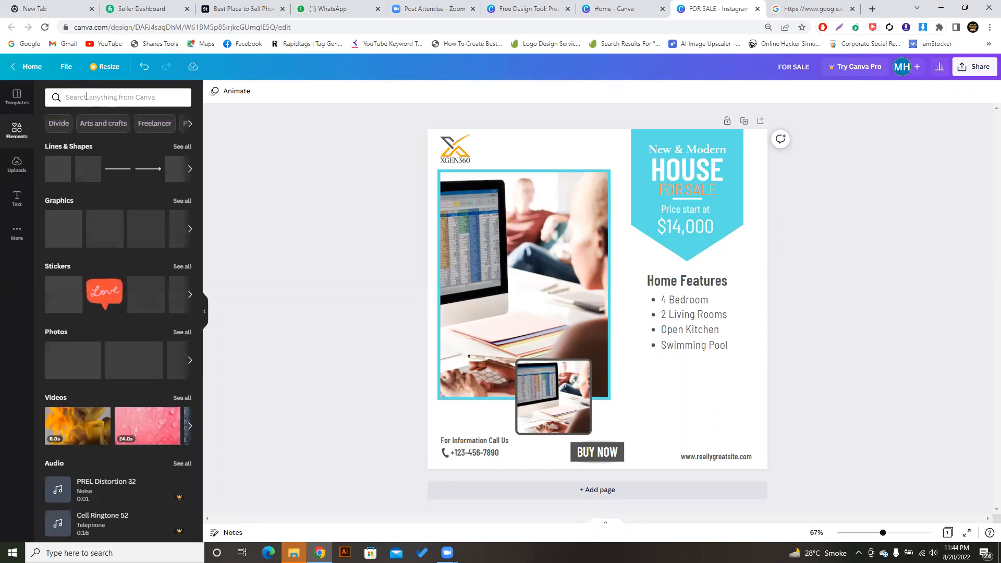
click(87, 97)
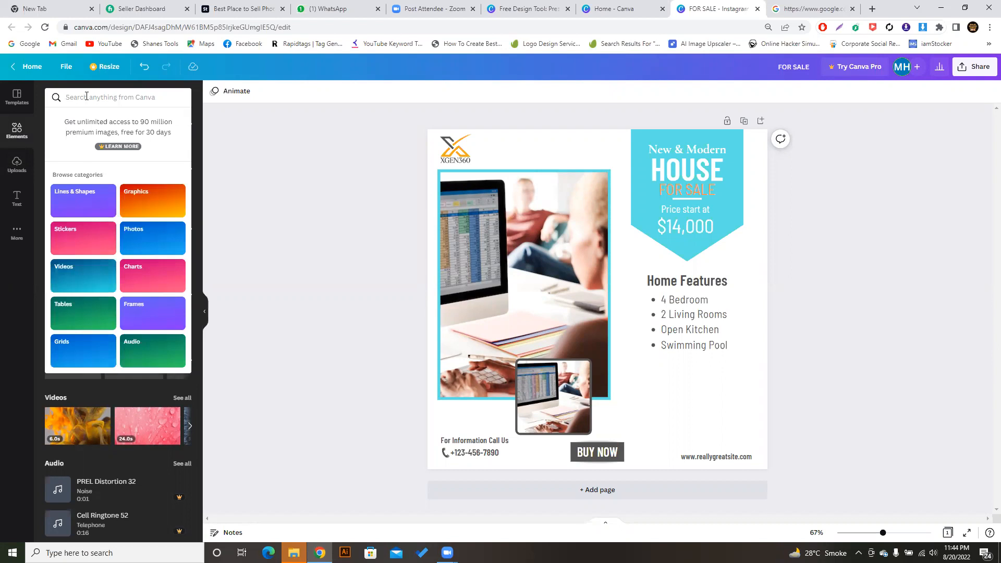
text(fram)
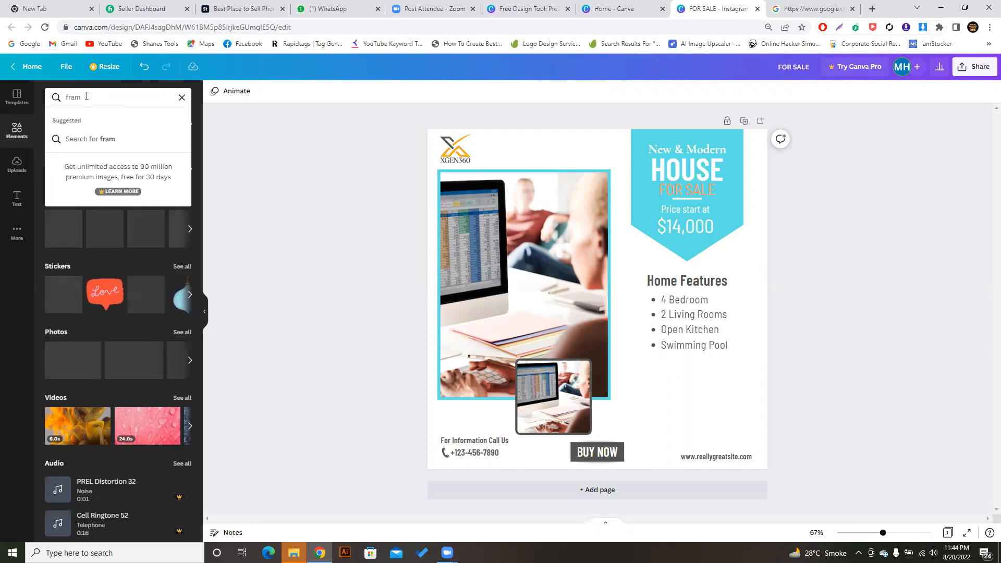
text(e)
key(Return)
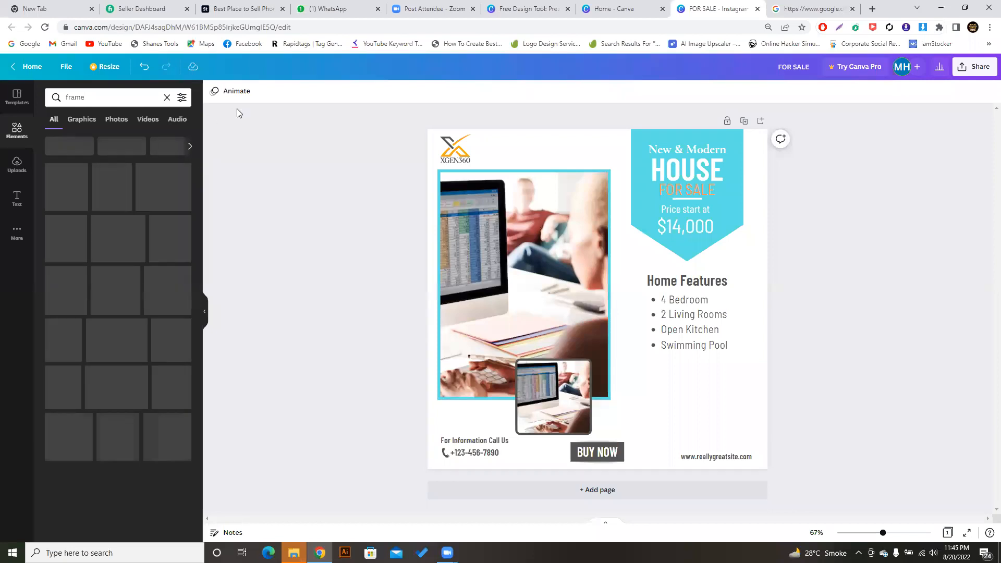
click(165, 96)
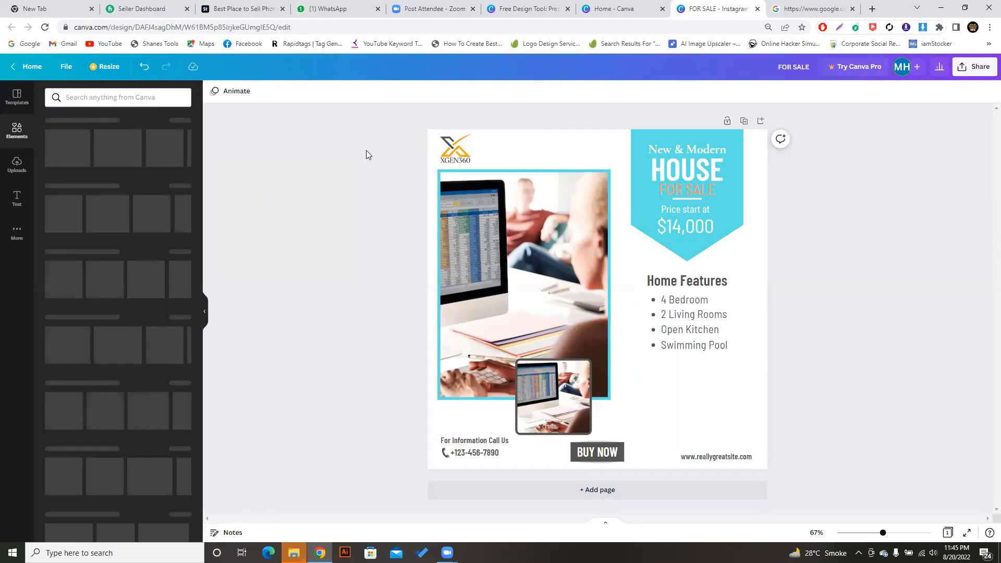
click(17, 164)
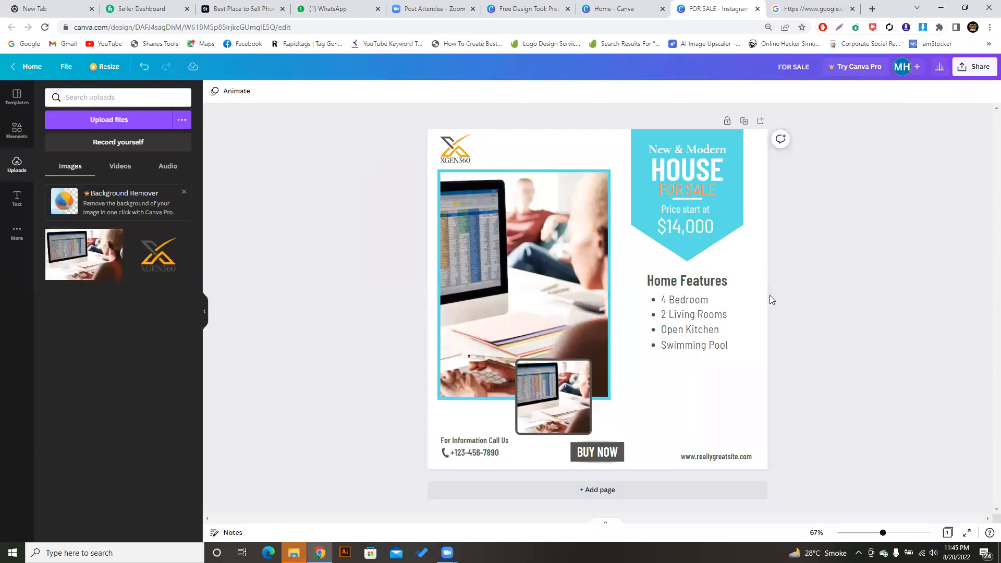
- Delete the four Home Features bullet lines along with their bullets
click(701, 323)
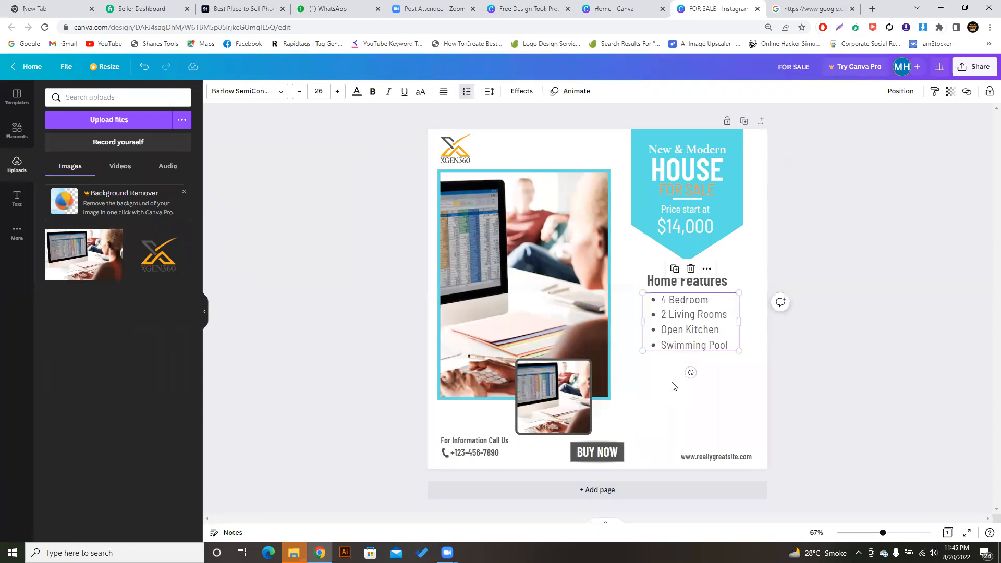
double_click(689, 314)
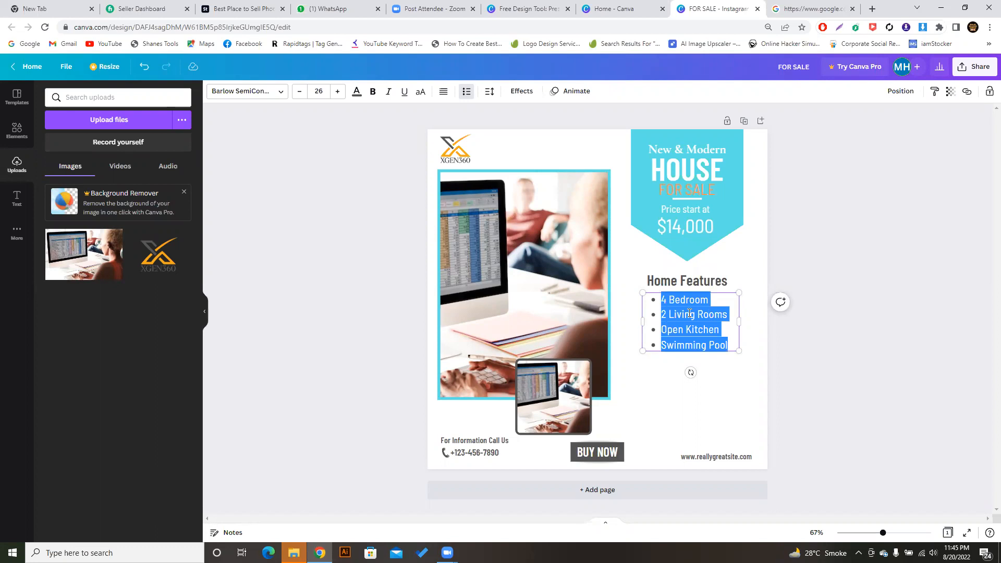
click(689, 313)
click(667, 300)
key(BackSpace)
key(BackSpace)
key(BackSpace)
key(BackSpace)
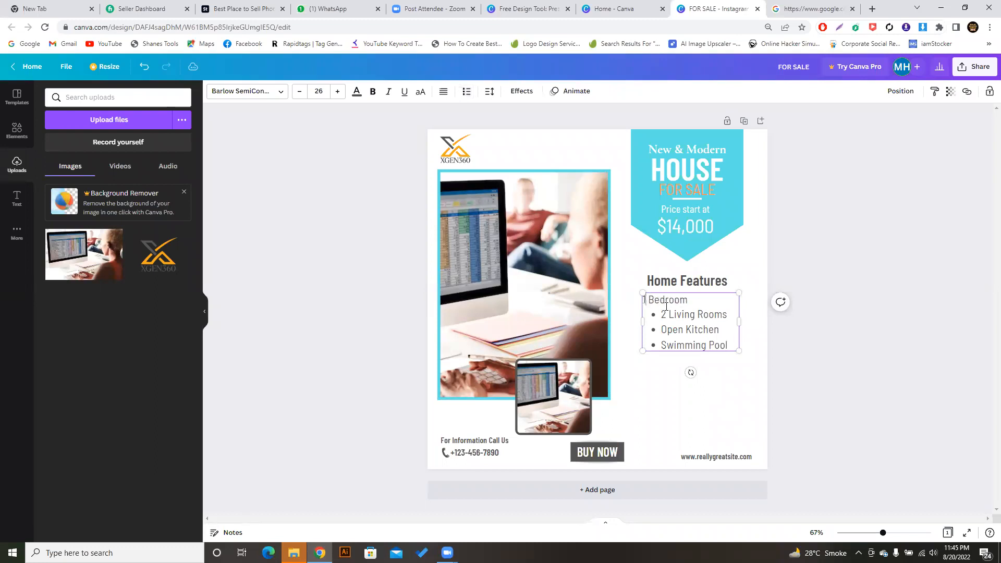
key(ctrl+a)
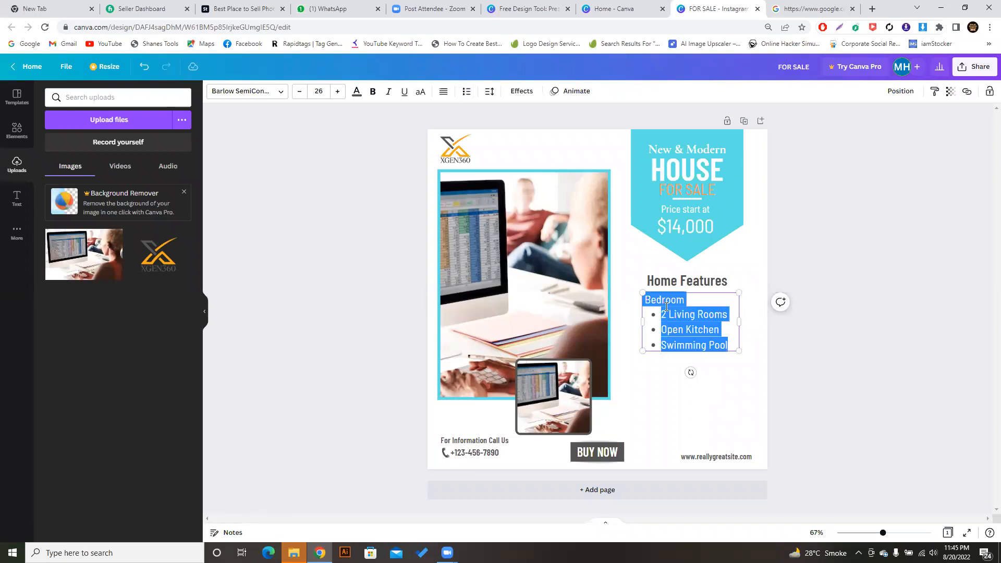
key(BackSpace)
- Type '10 Bedroom' and '02 bedroom' as two lines in the features list
text(10)
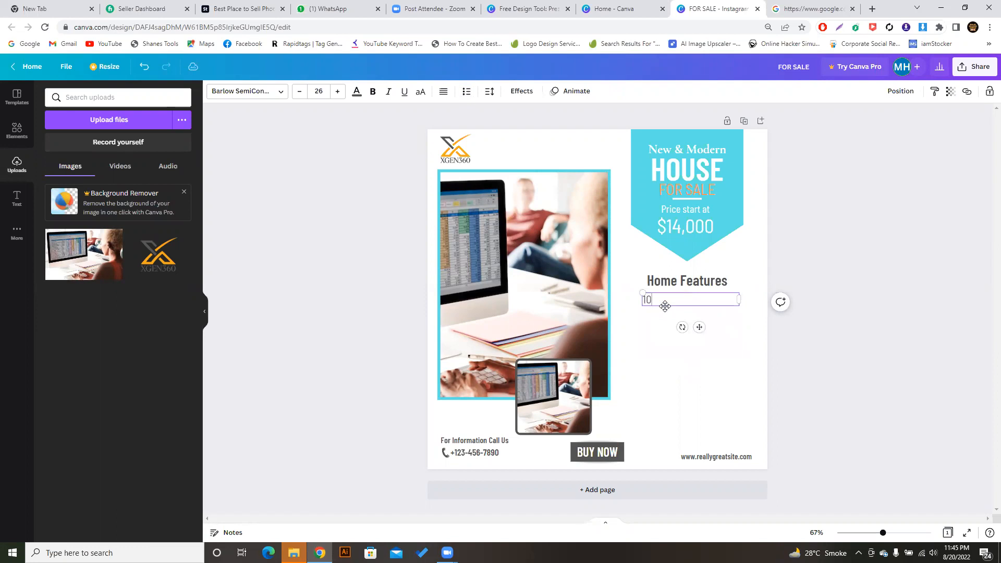
text( Bedroom)
key(Return)
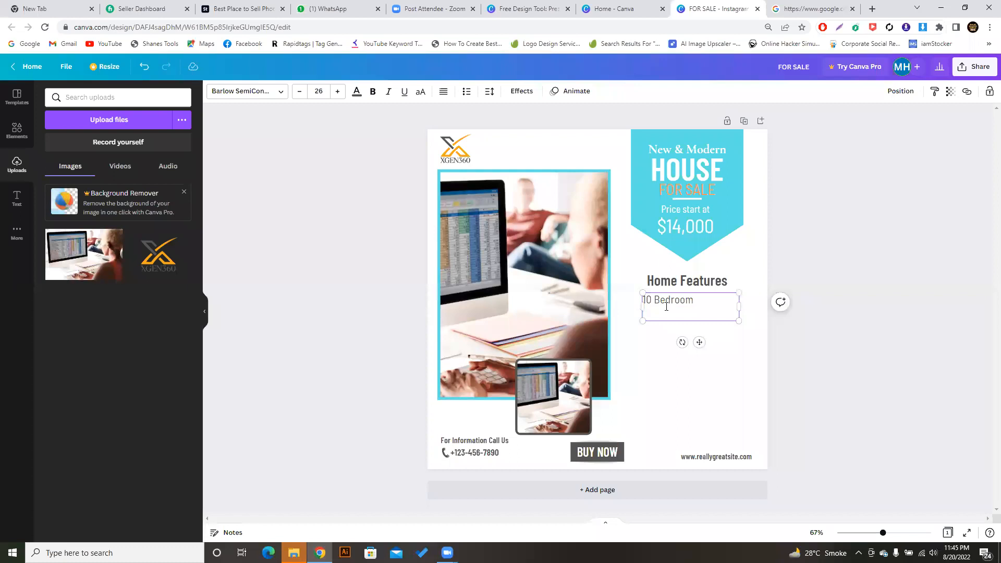
text(02 bedromm\)
key(BackSpace)
key(BackSpace)
key(BackSpace)
text(om)
click(756, 406)
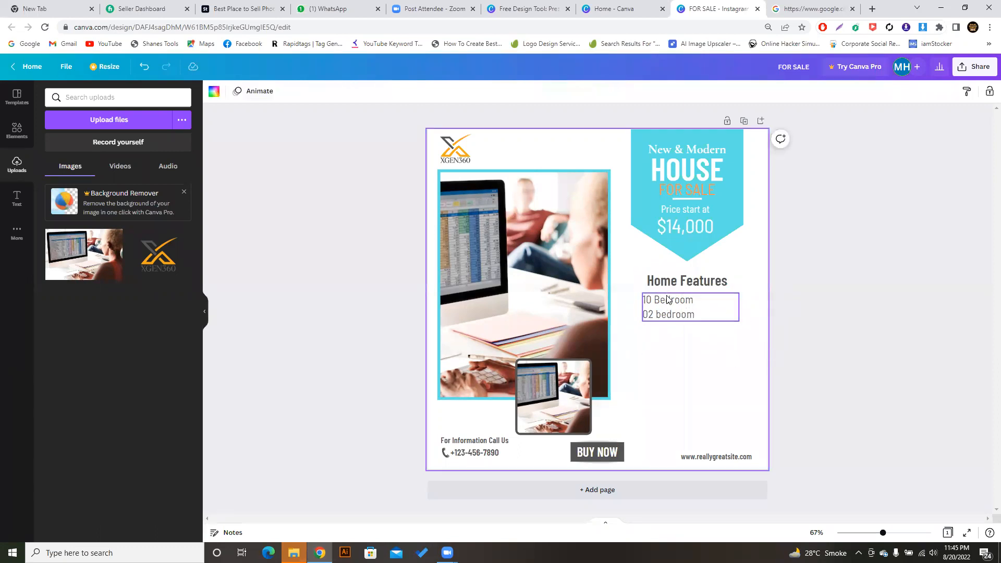
- Inspect the website address and BUY NOW texts, then bring up Canva's text styles panel
double_click(711, 457)
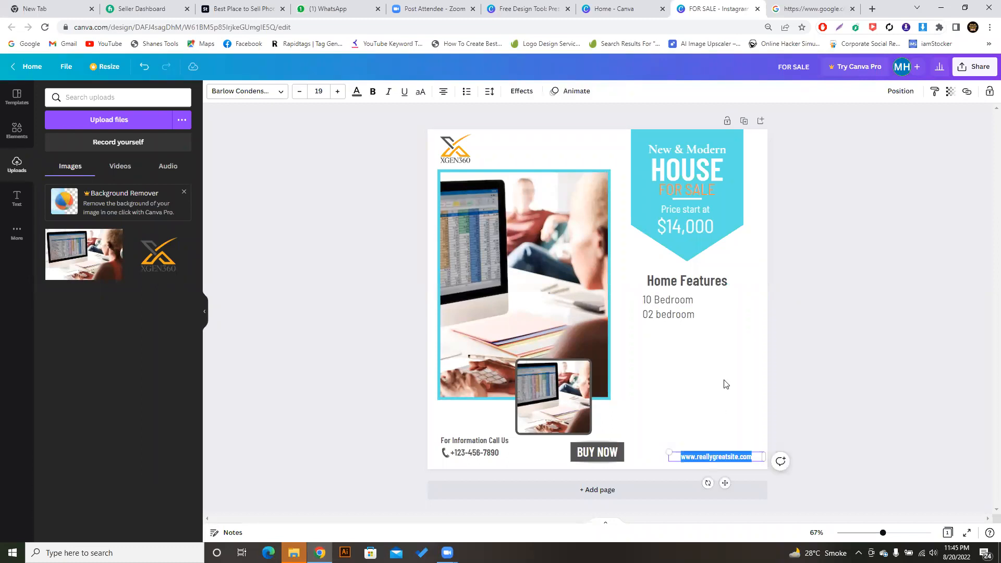
click(724, 384)
double_click(726, 456)
click(716, 384)
click(717, 453)
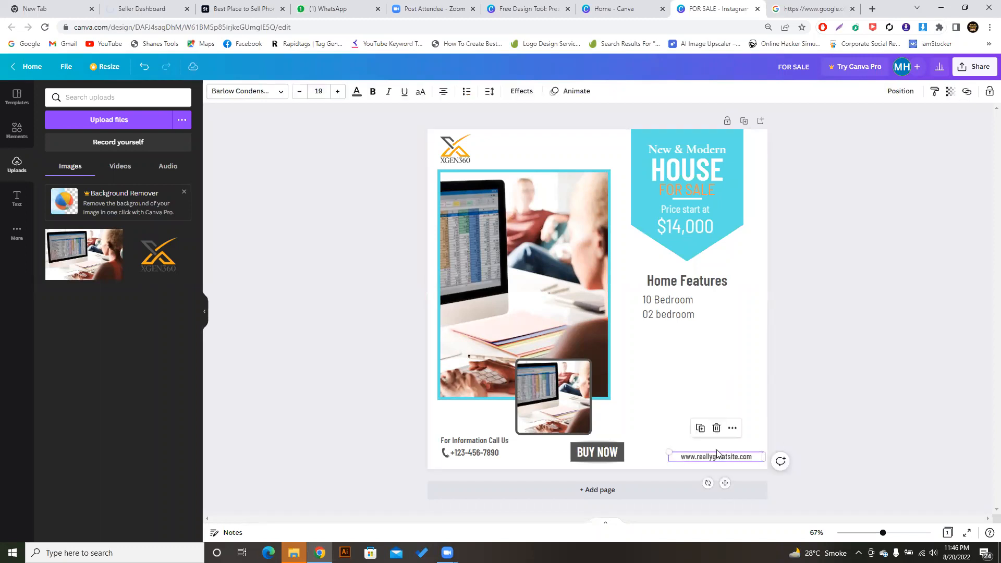
click(717, 404)
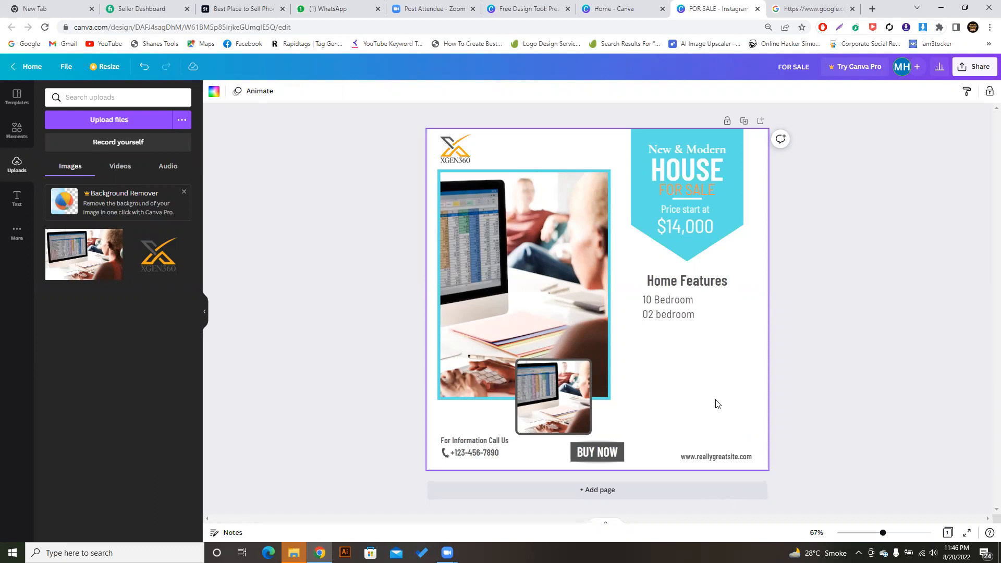
click(597, 453)
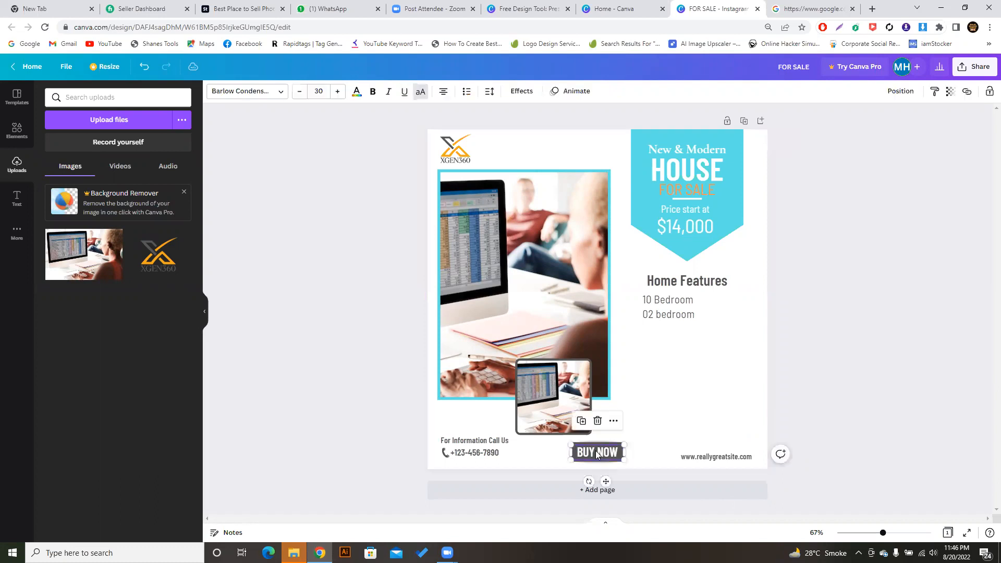
click(648, 417)
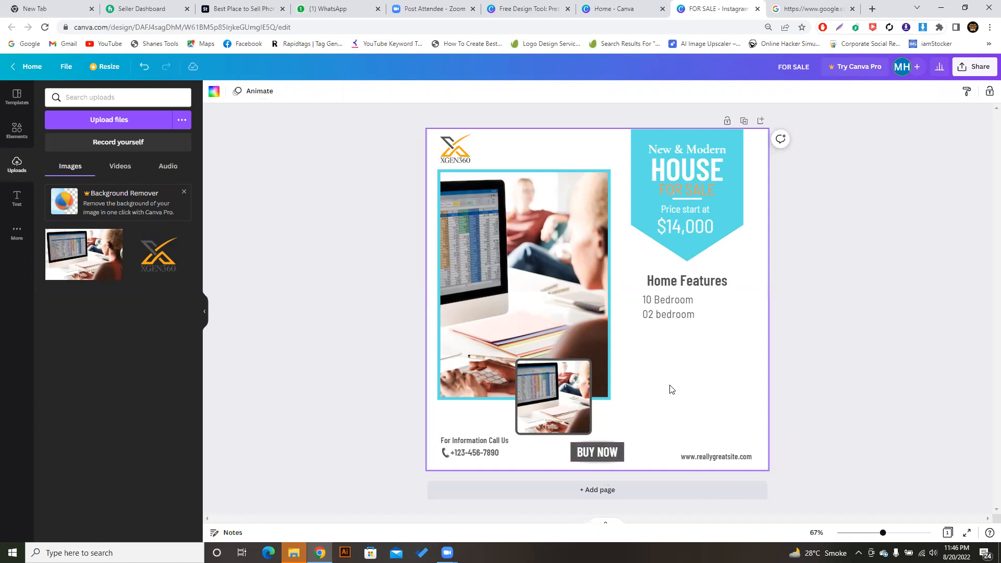
click(15, 205)
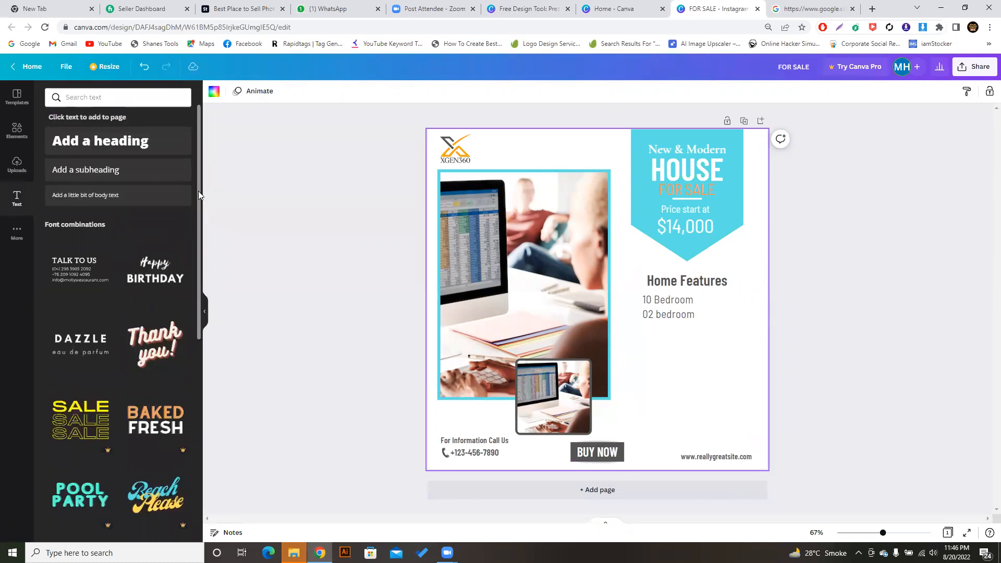
- Try the Dapper text combination and delete it, then add the Blue Wood combination
scroll(195, 229, down, 4)
scroll(190, 318, down, 1)
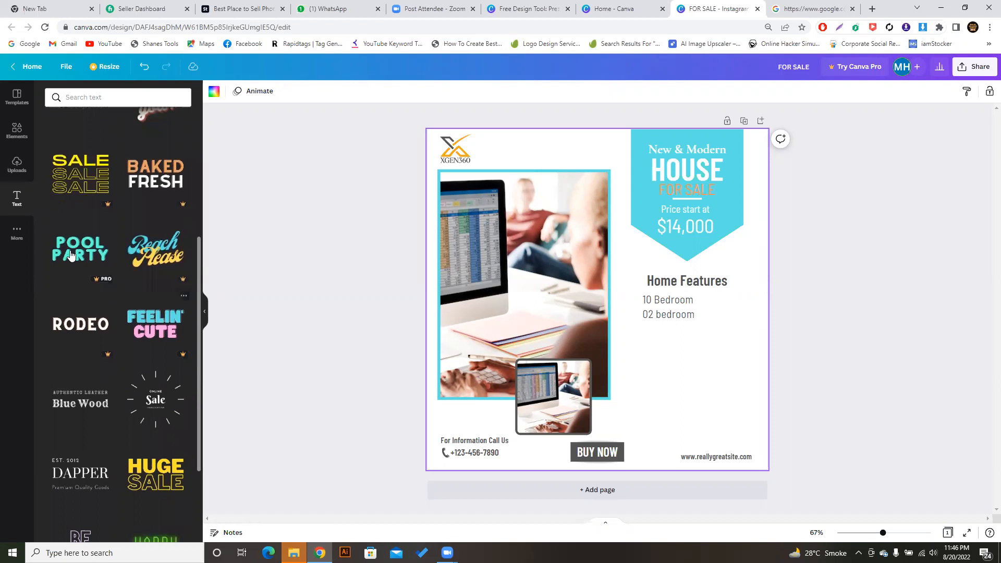
click(70, 459)
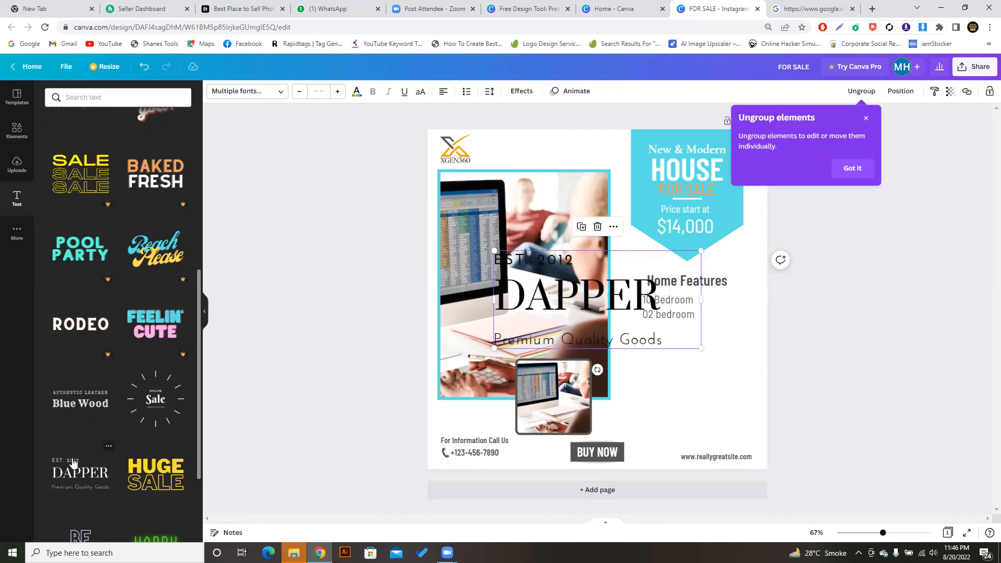
drag(73, 462, 668, 380)
key(Delete)
click(594, 291)
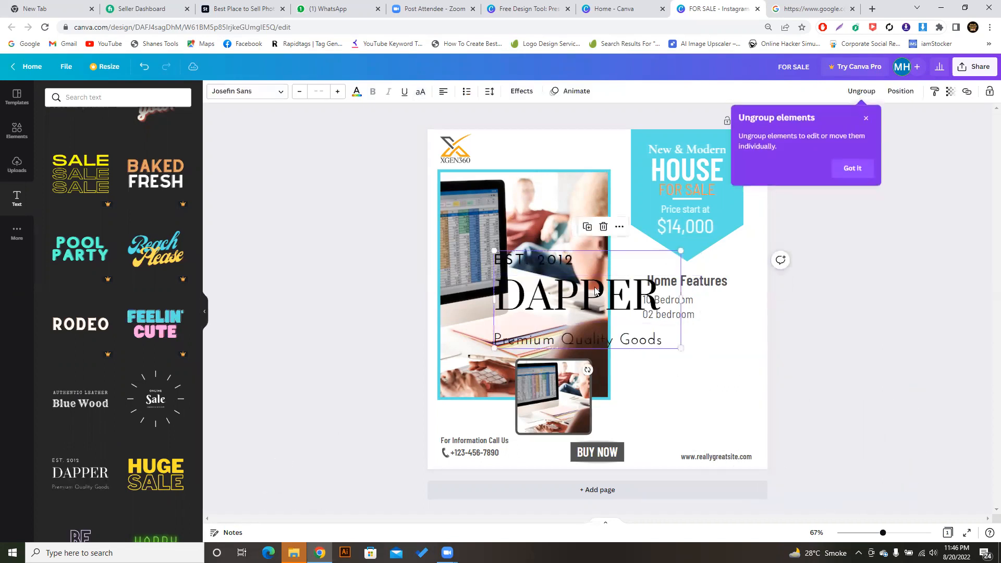
key(Escape)
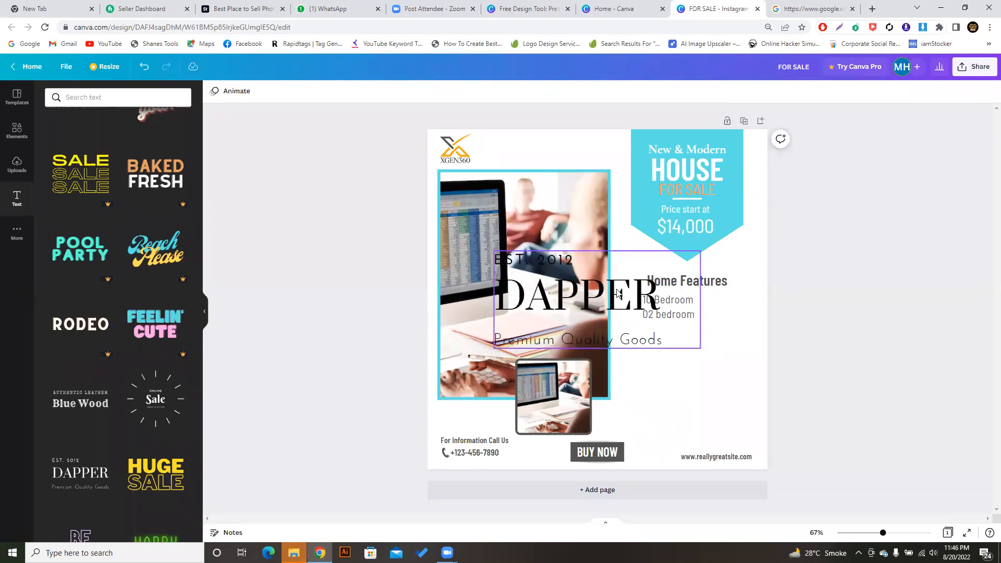
click(616, 292)
key(Delete)
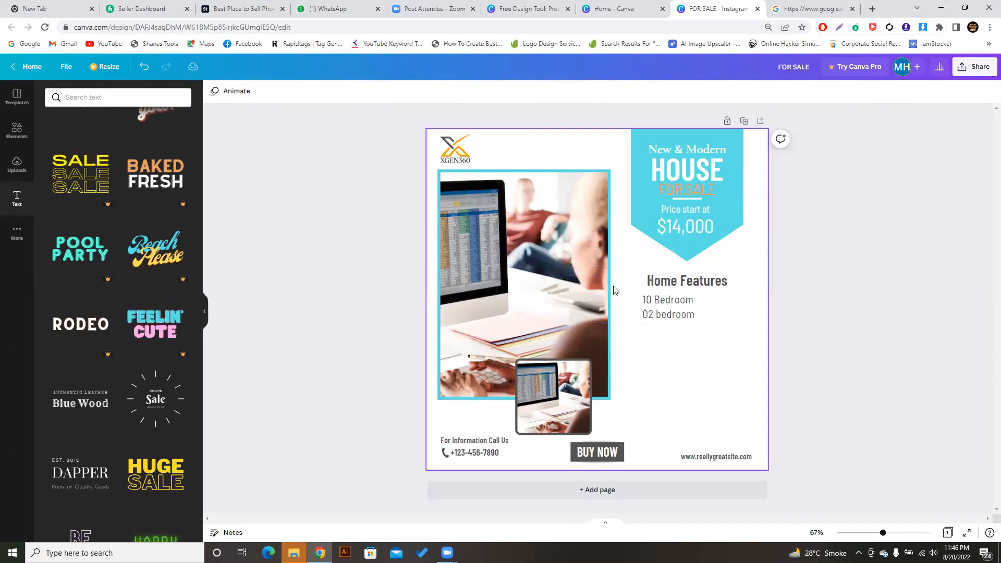
click(77, 402)
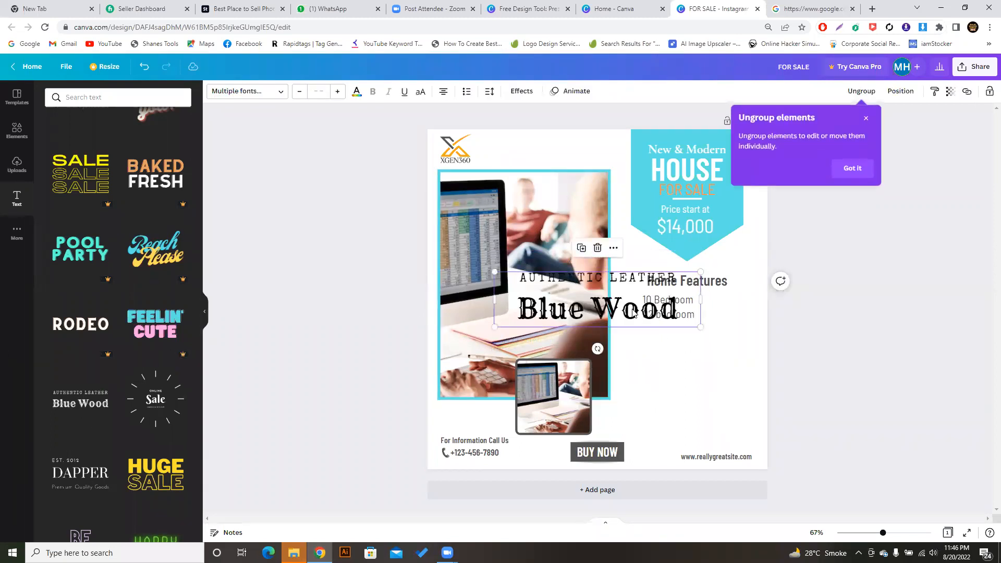
- Place the combination under Home Features and replace AUTHENTIC LEATHER with the owner's name
drag(625, 311, 705, 370)
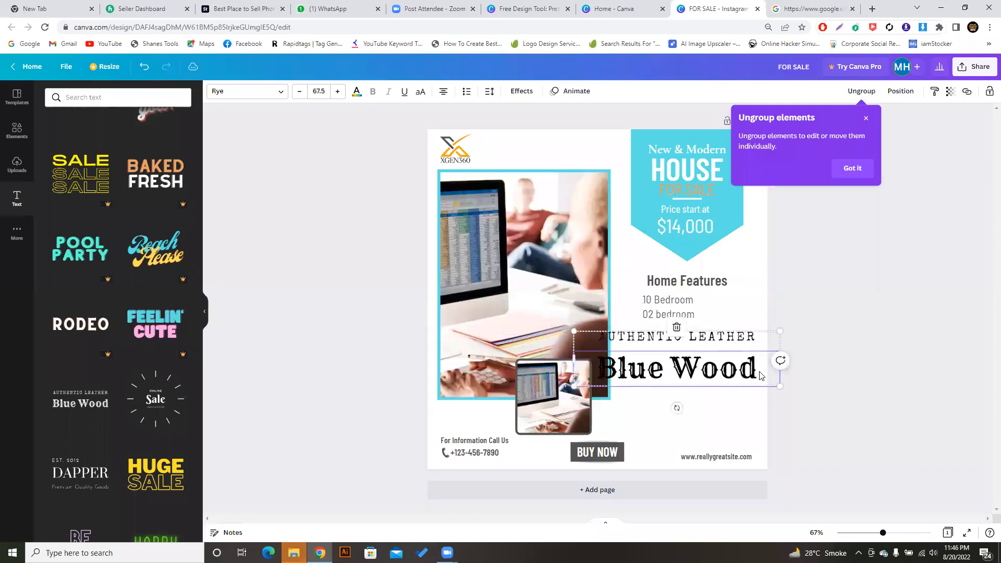
drag(780, 386, 724, 358)
click(717, 344)
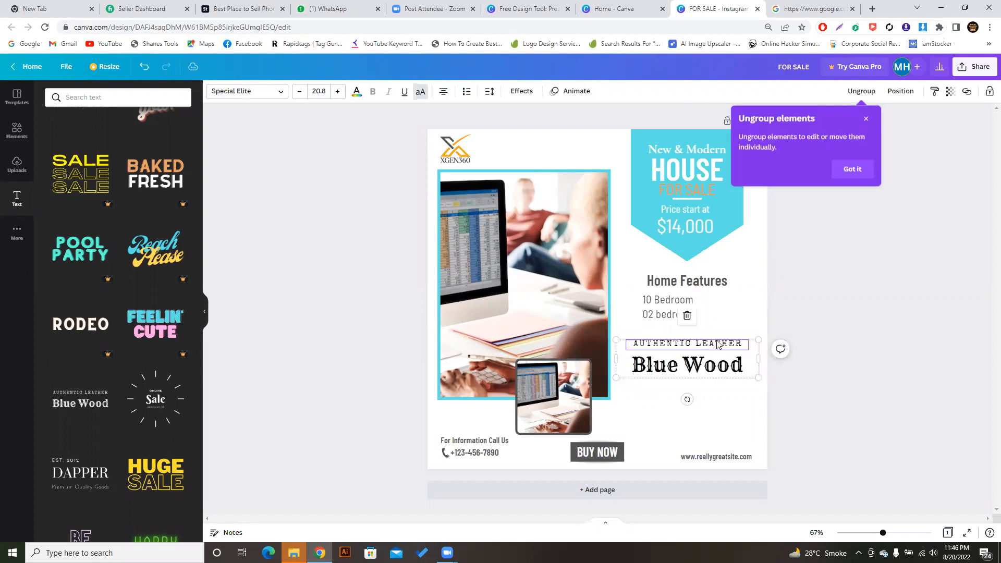
double_click(721, 342)
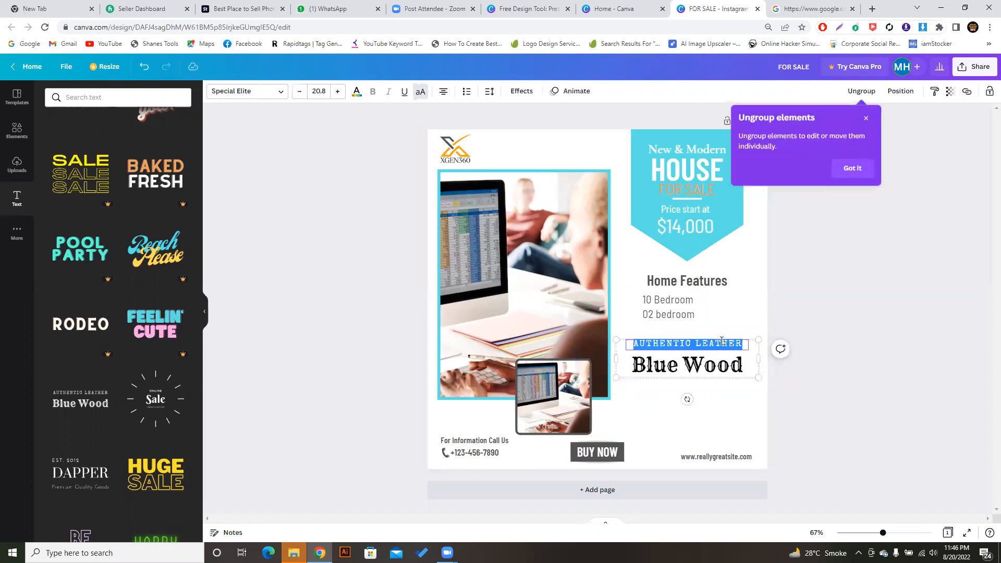
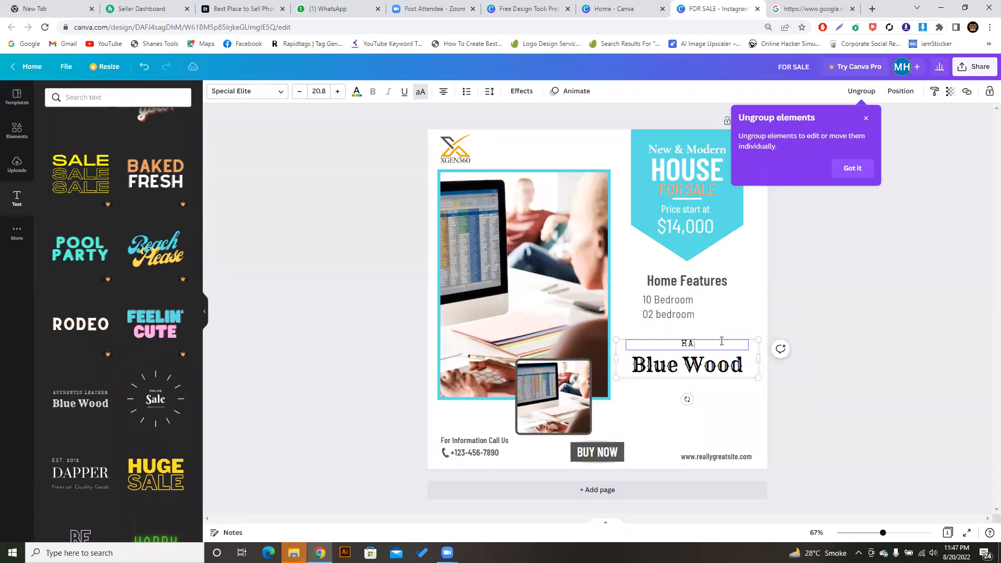
- Change the Blue Wood title text to 'White Wood'
click(694, 362)
double_click(693, 366)
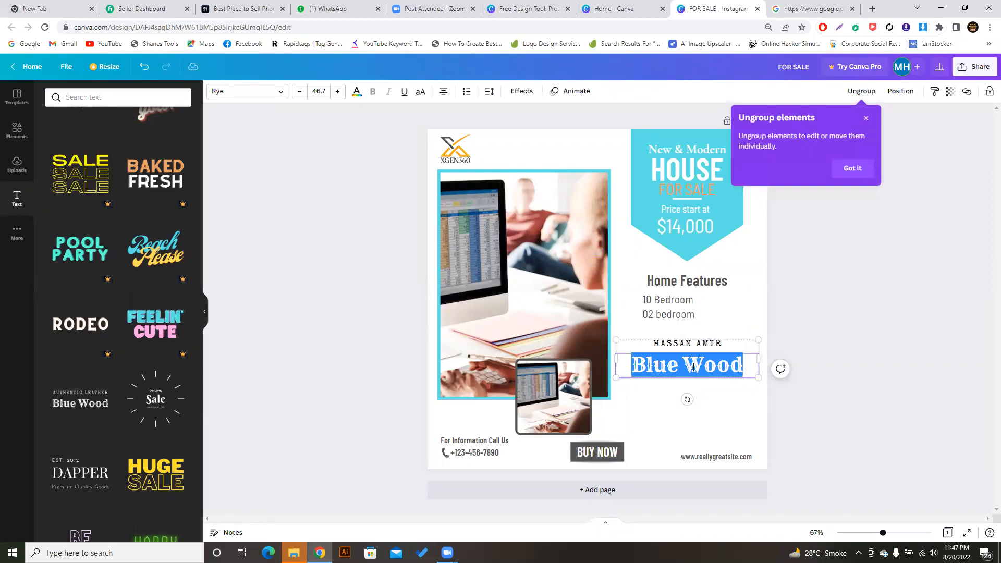
text(White Wood)
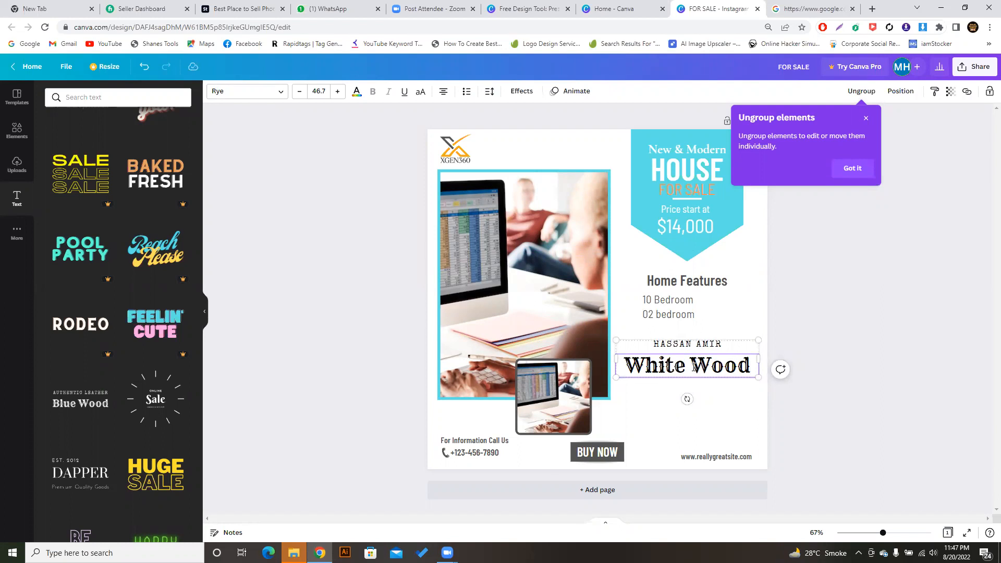
key(ctrl+a)
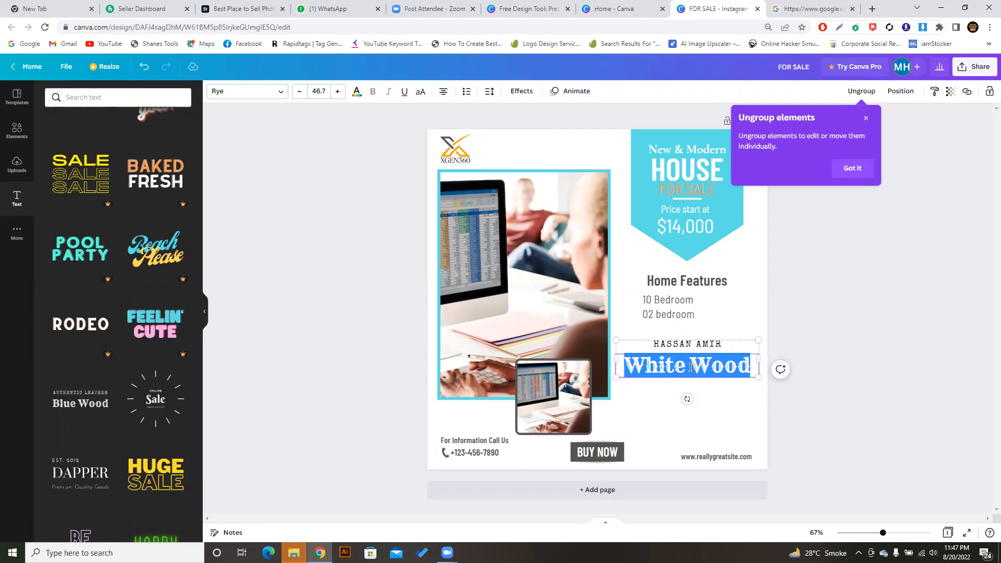
key(Escape)
key(Escape)
click(721, 368)
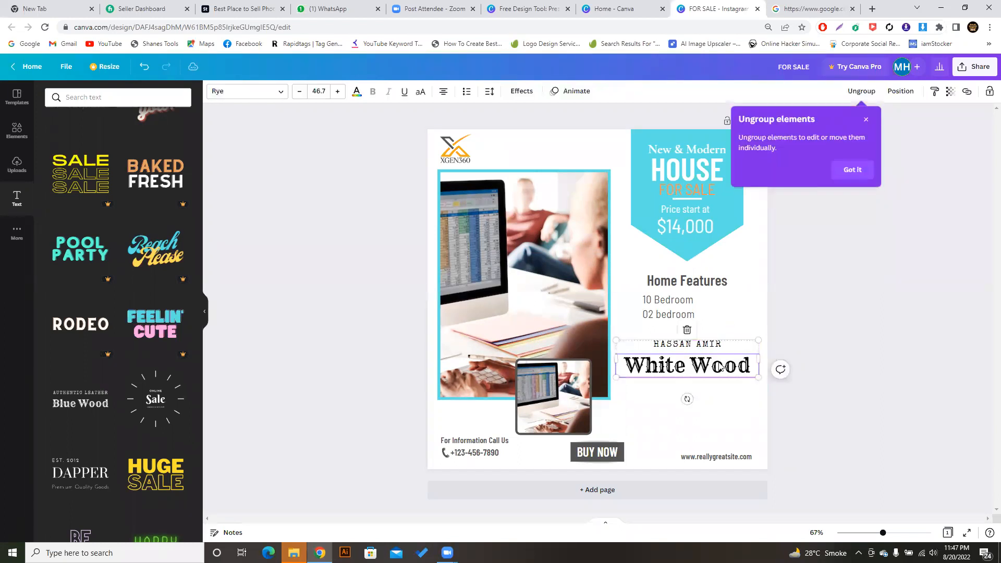
click(278, 101)
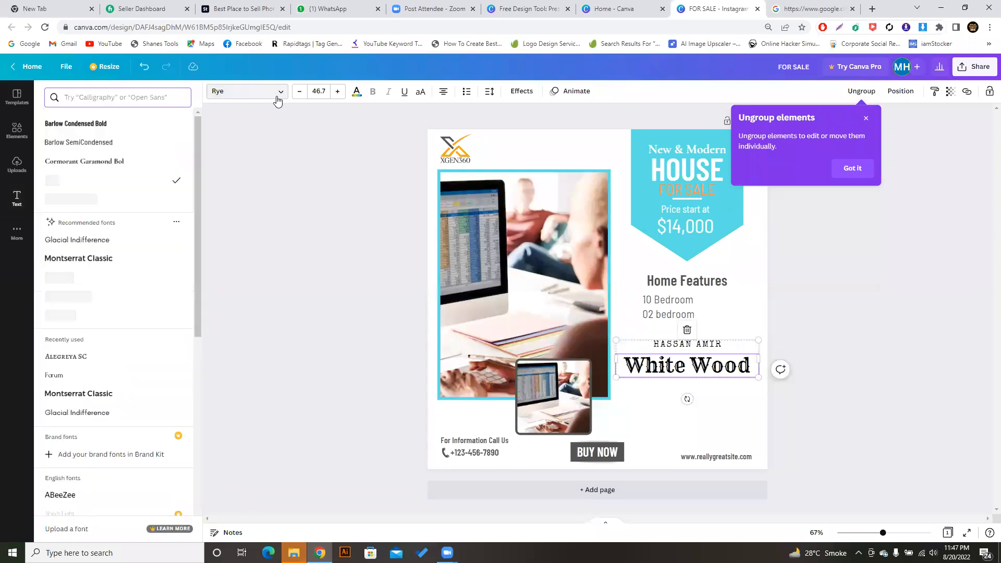
click(278, 101)
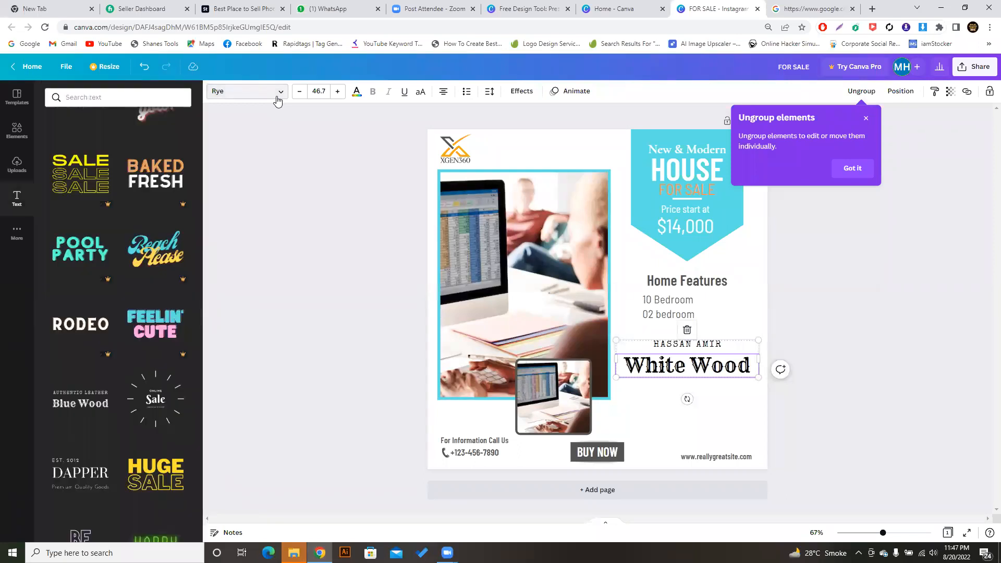
click(334, 213)
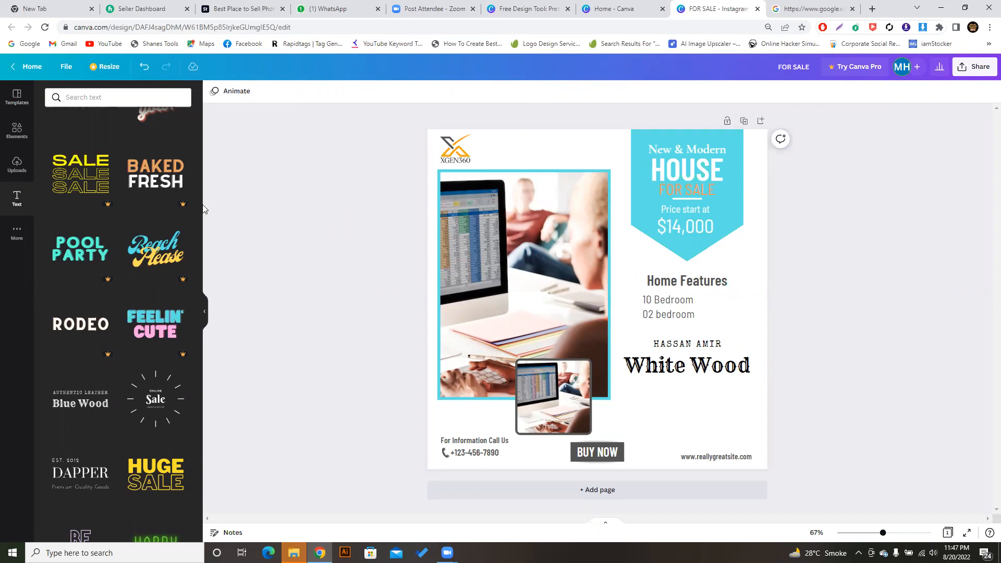
click(578, 154)
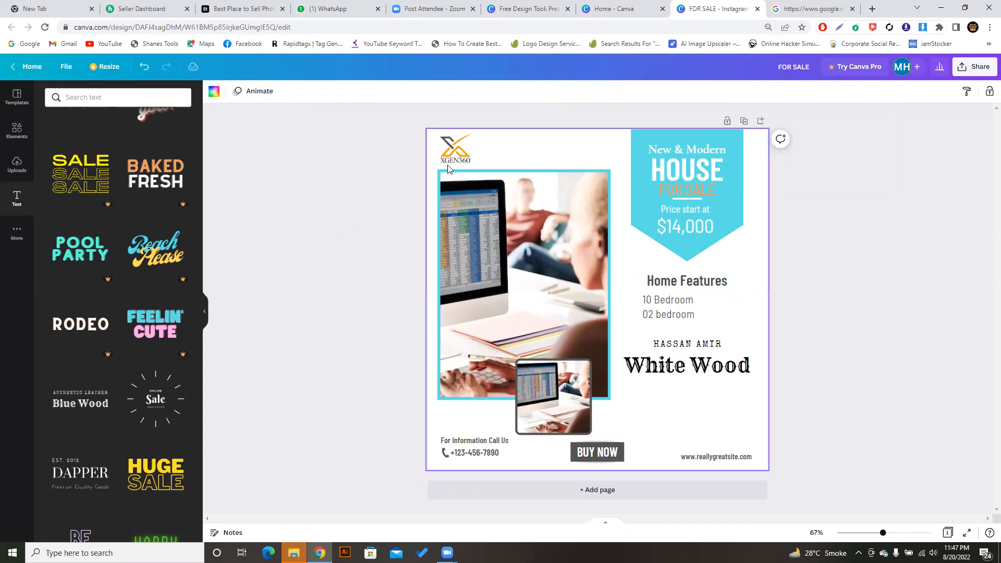
click(409, 173)
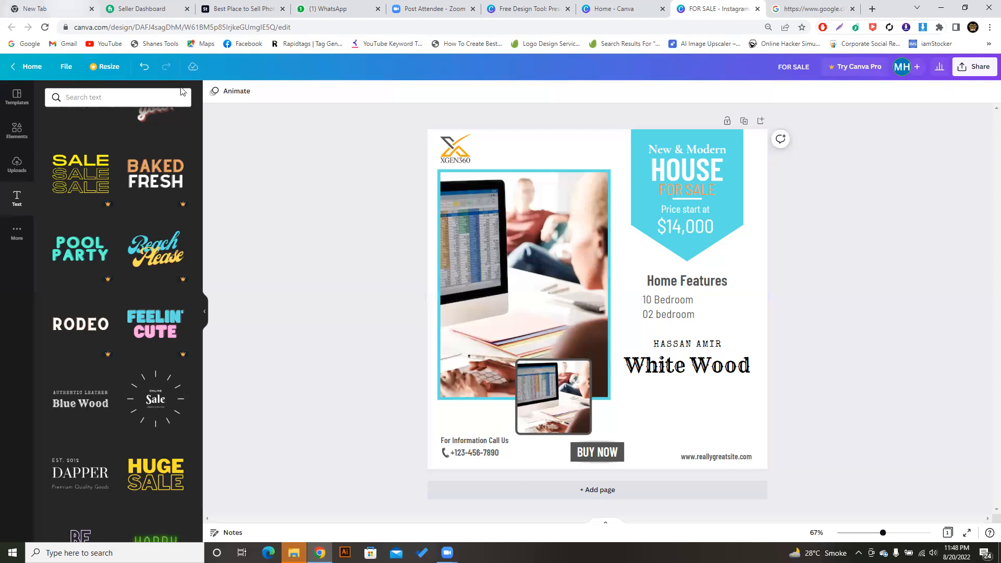
- Leave the FOR SALE design for the Canva home page and open Account settings
click(20, 70)
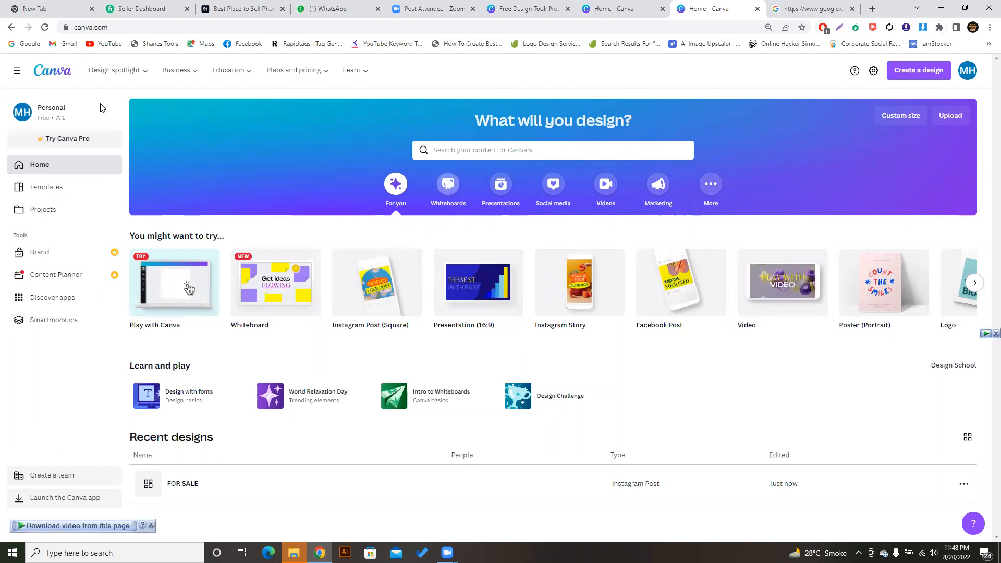
click(874, 73)
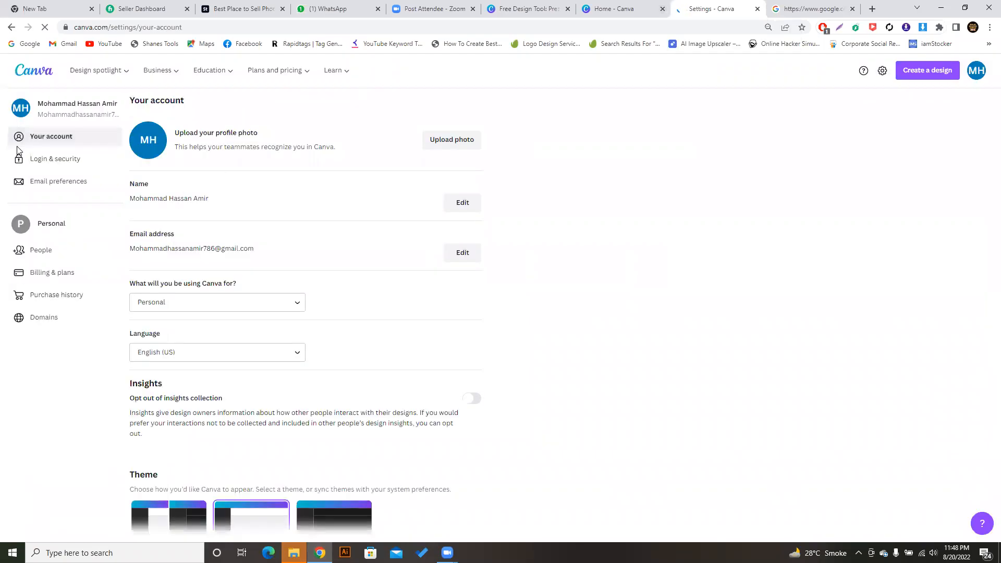
- View Login & security, start a password update, then cancel it without changing anything
click(51, 166)
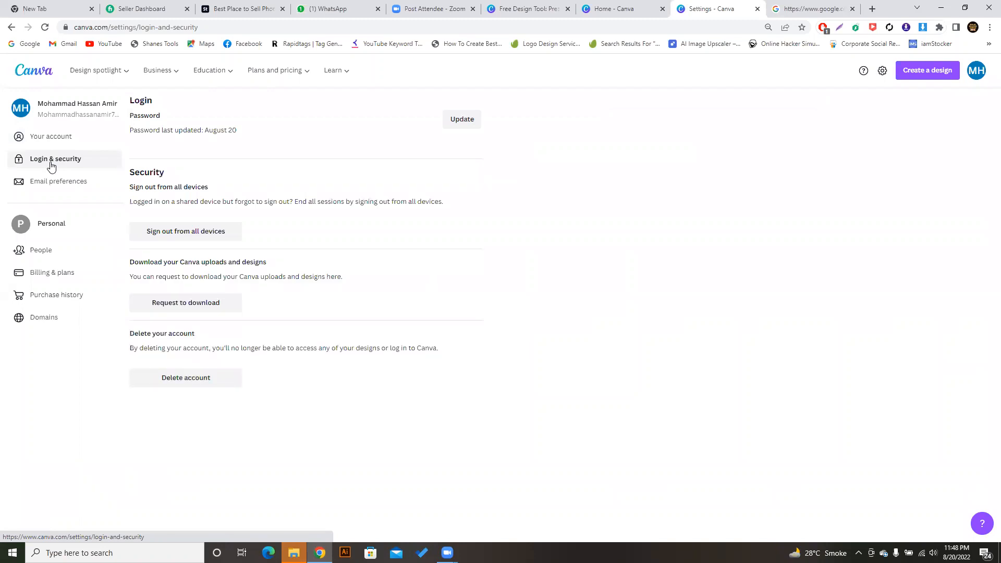
click(465, 119)
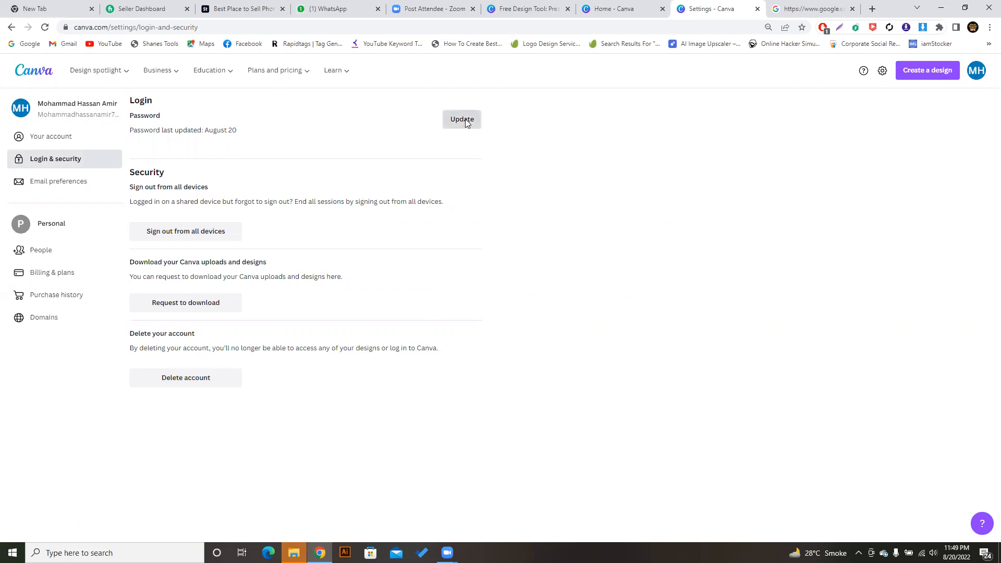
click(455, 299)
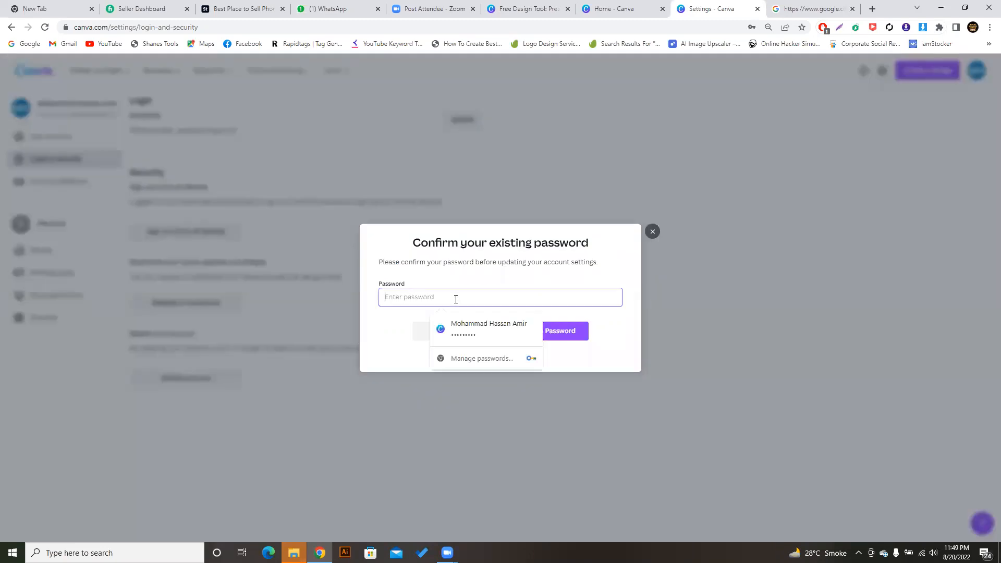
click(460, 283)
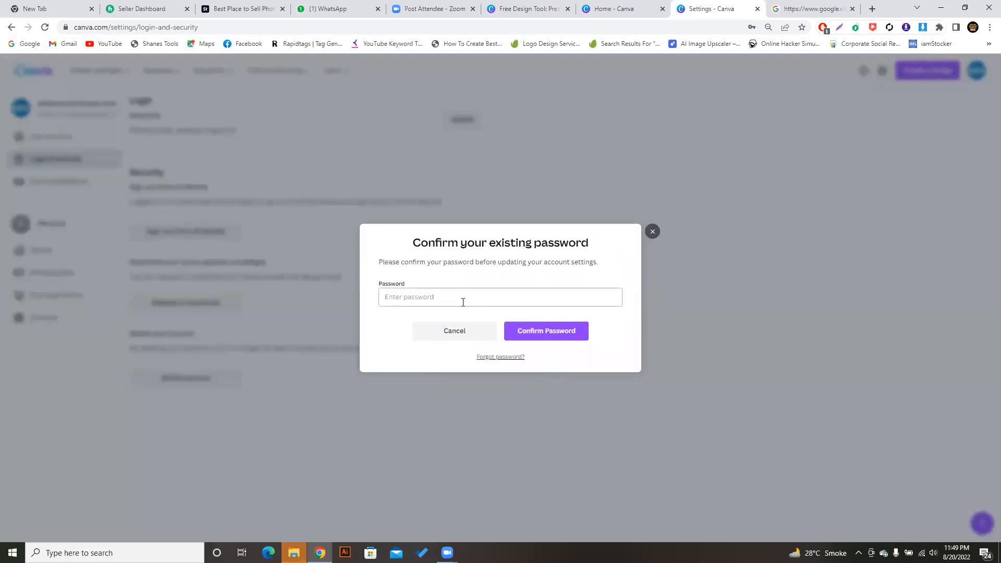
click(462, 301)
click(587, 277)
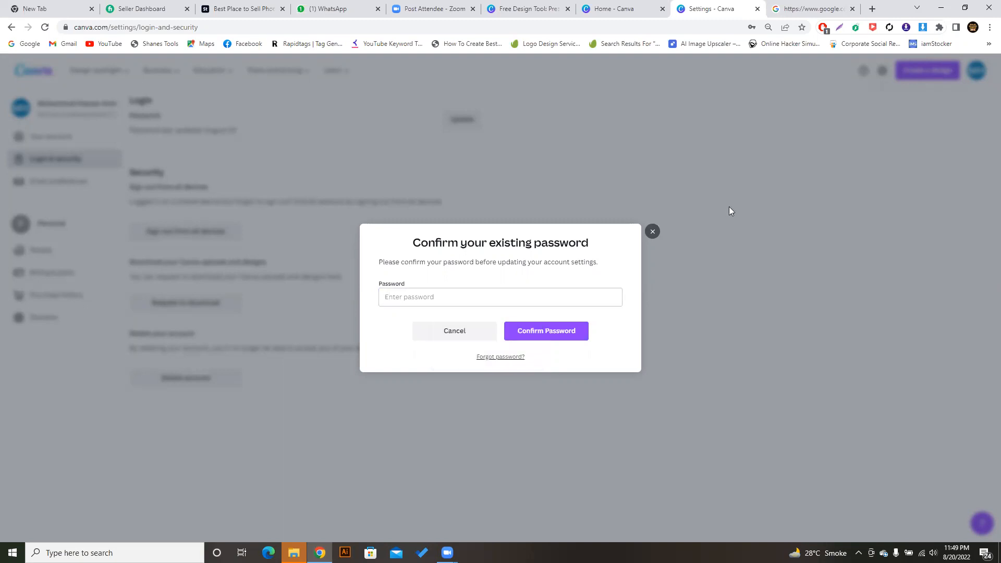
click(653, 233)
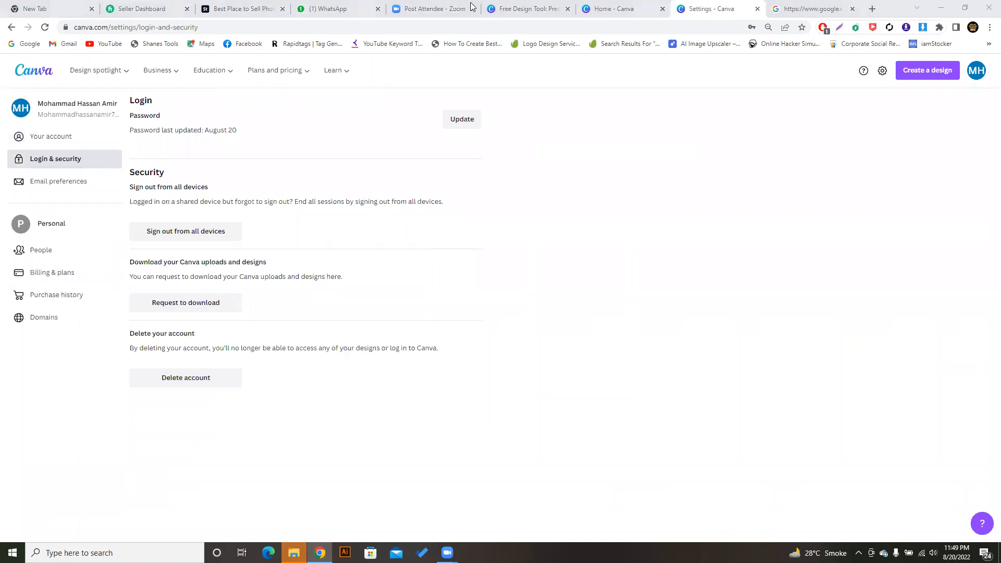
click(559, 163)
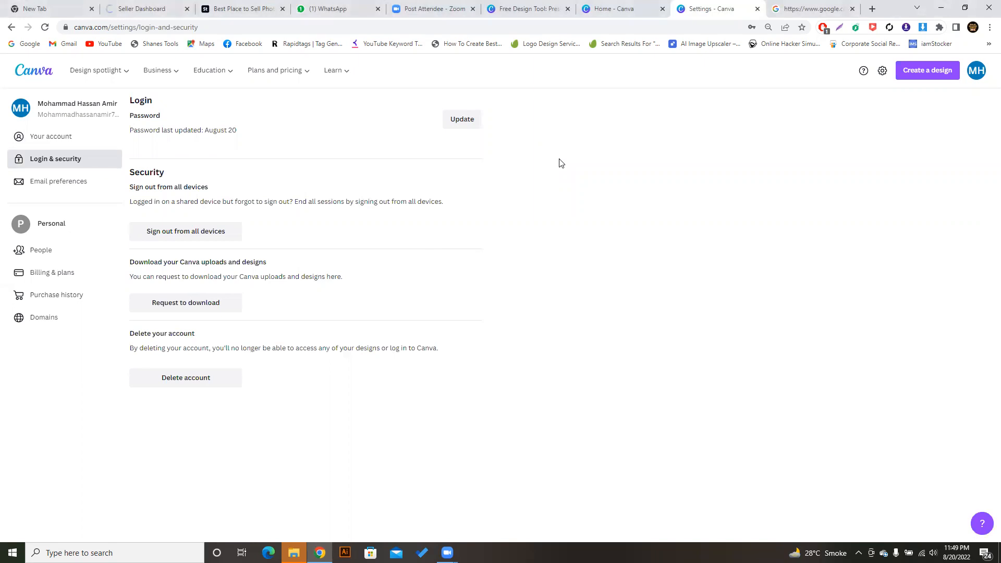
- Go back to the Canva home page where the FOR SALE Instagram Post appears under Recent designs
click(26, 71)
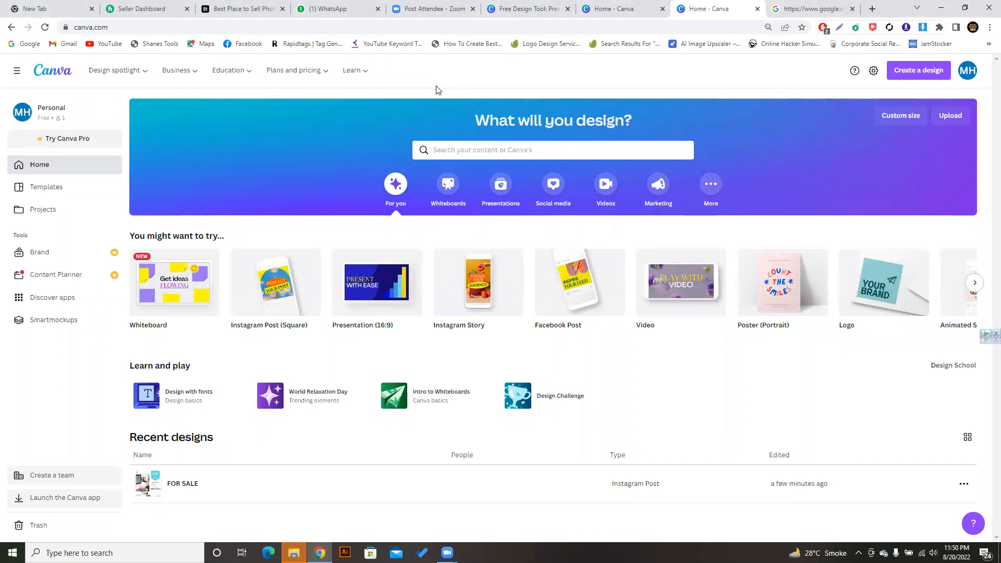
- Switch between the open Canva tabs, then open the FOR SALE design from Projects
click(596, 4)
click(702, 5)
click(614, 5)
click(684, 7)
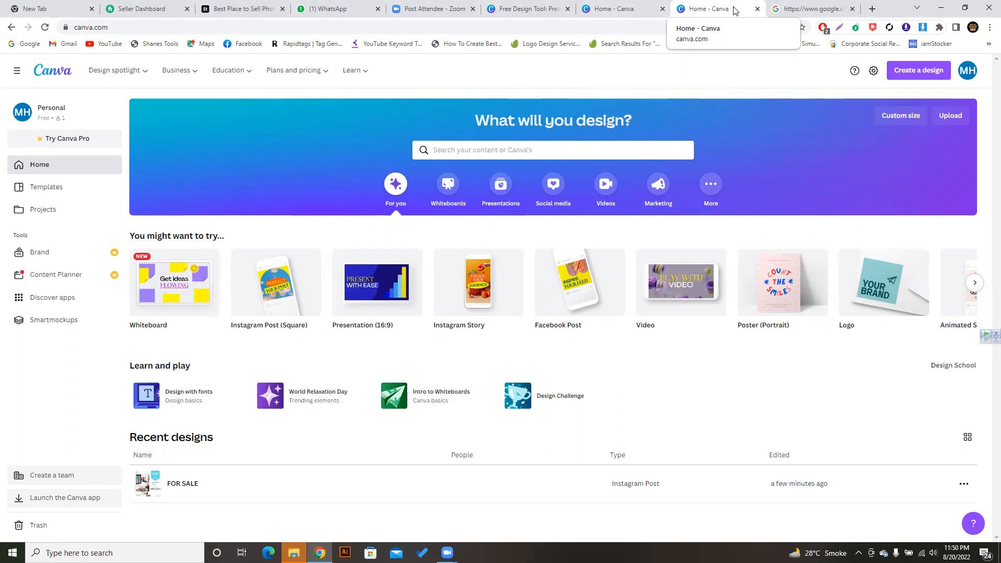
click(39, 212)
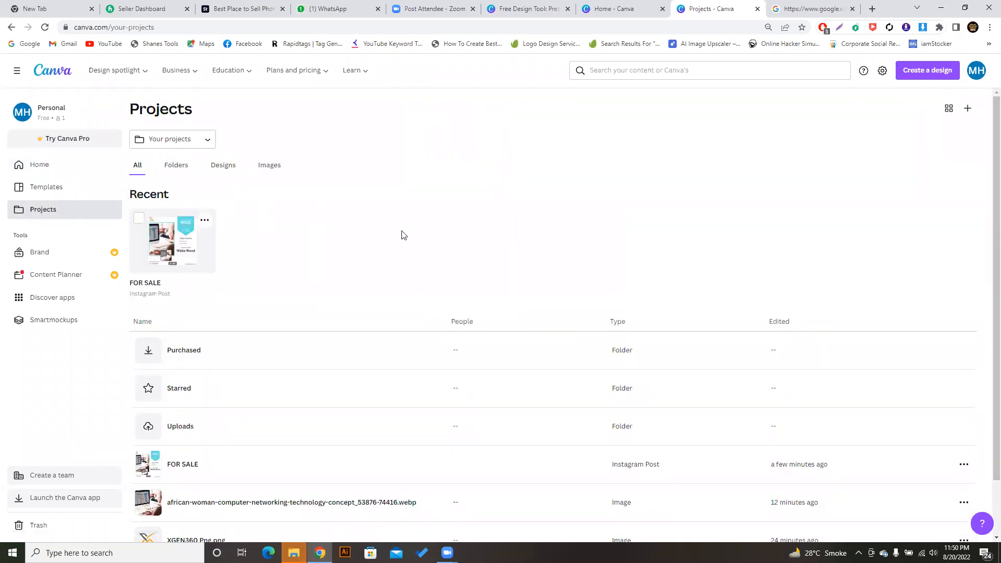
click(172, 240)
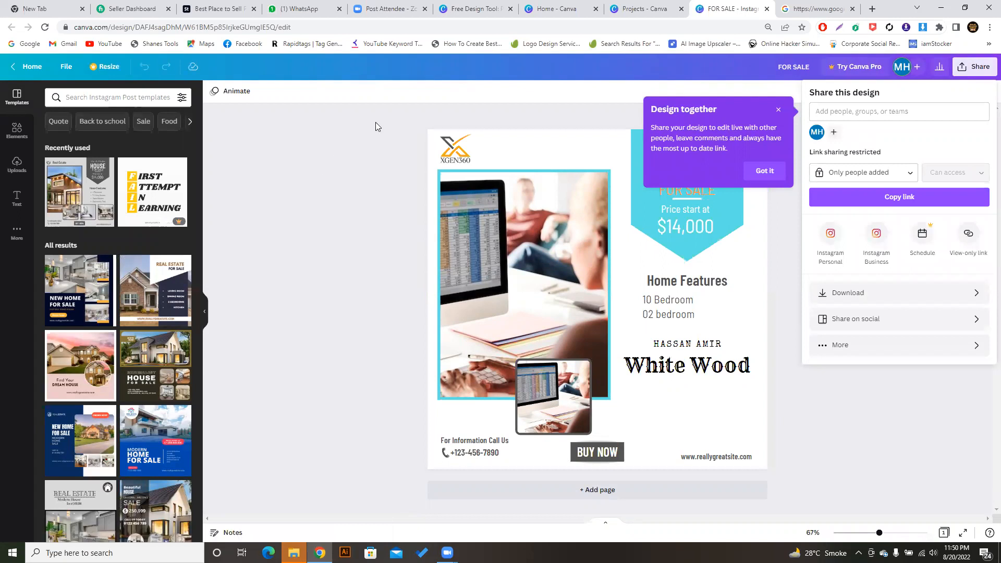
- Copy the FOR SALE design's share link, leaving access restricted to added people
click(983, 67)
click(983, 66)
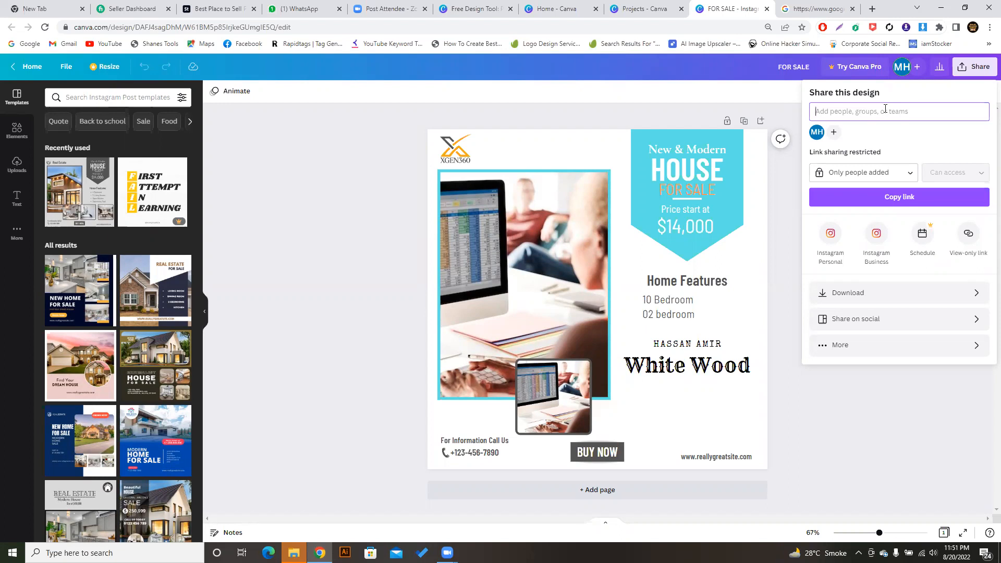
click(837, 109)
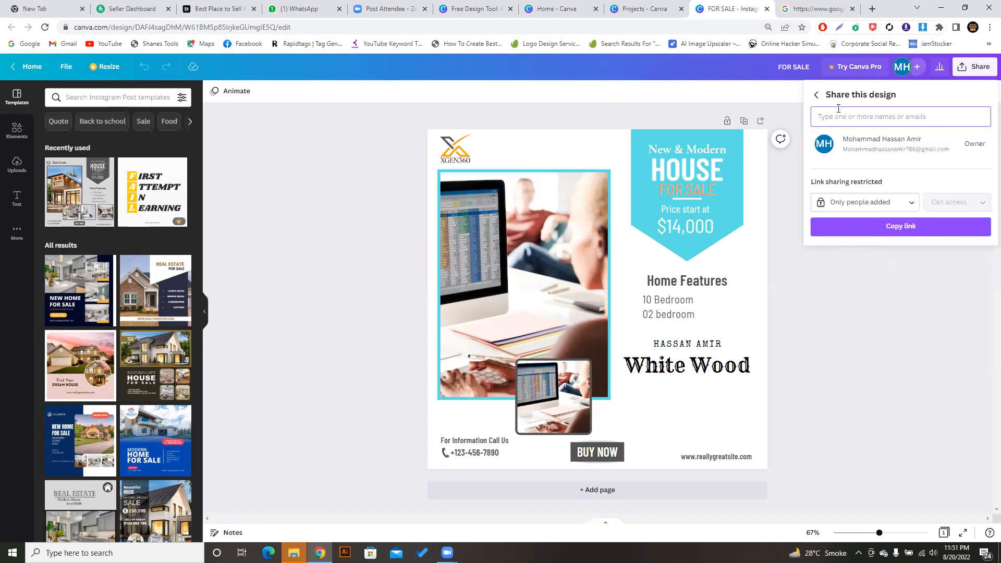
click(816, 94)
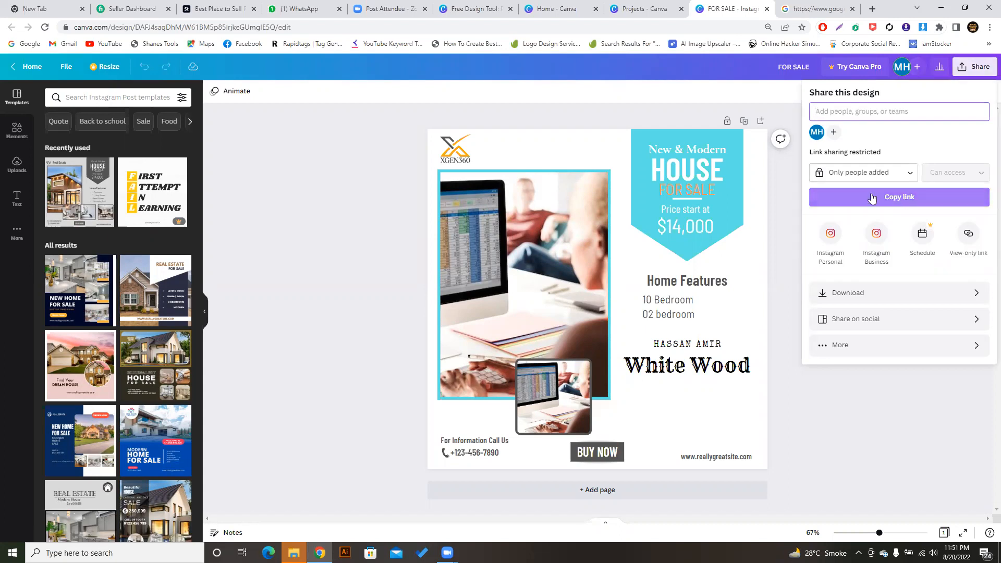
click(894, 202)
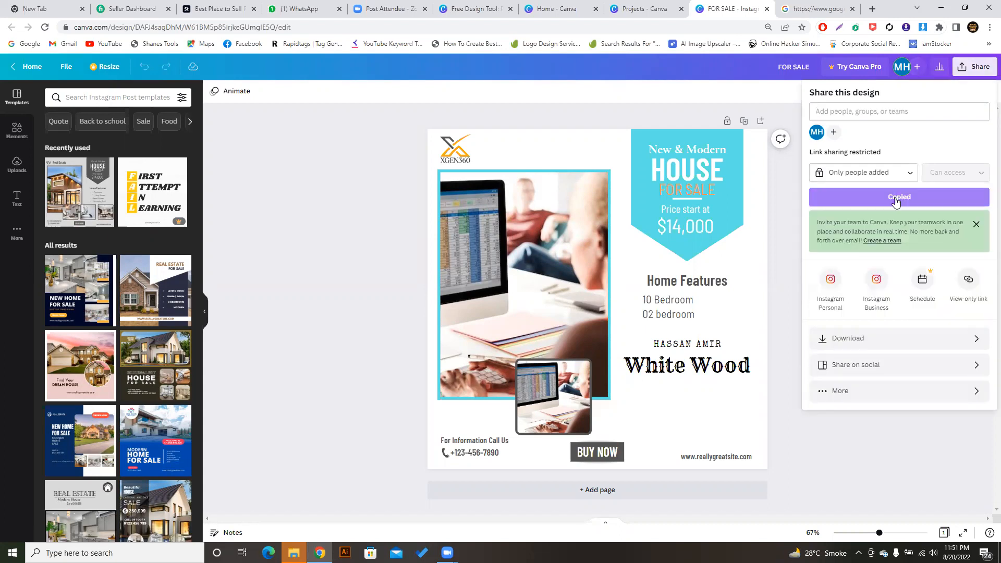